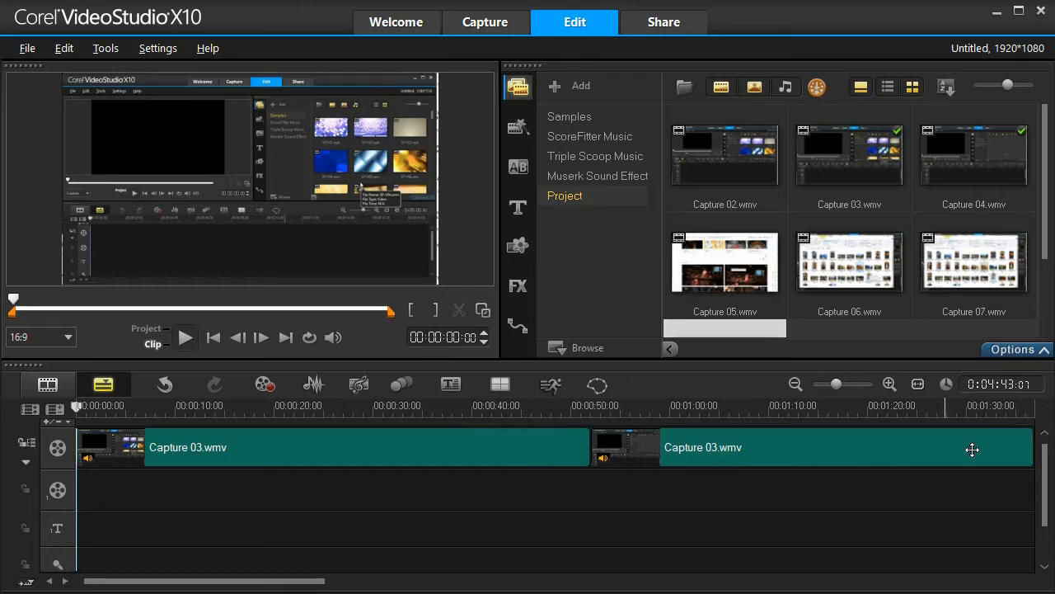
- Delete all clips from the timeline
left_click(775, 443)
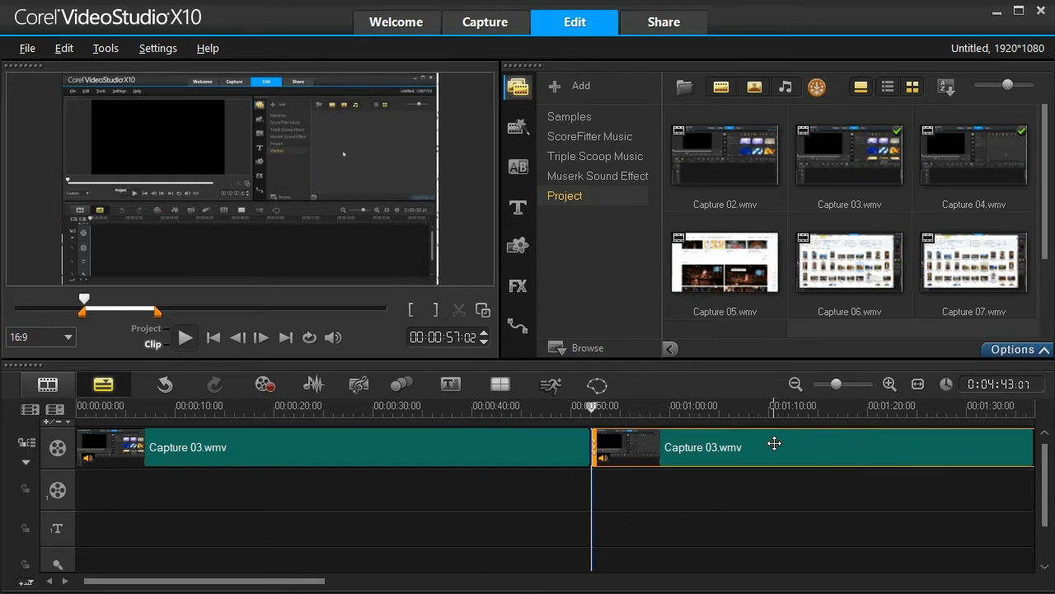
key("ctrl+a")
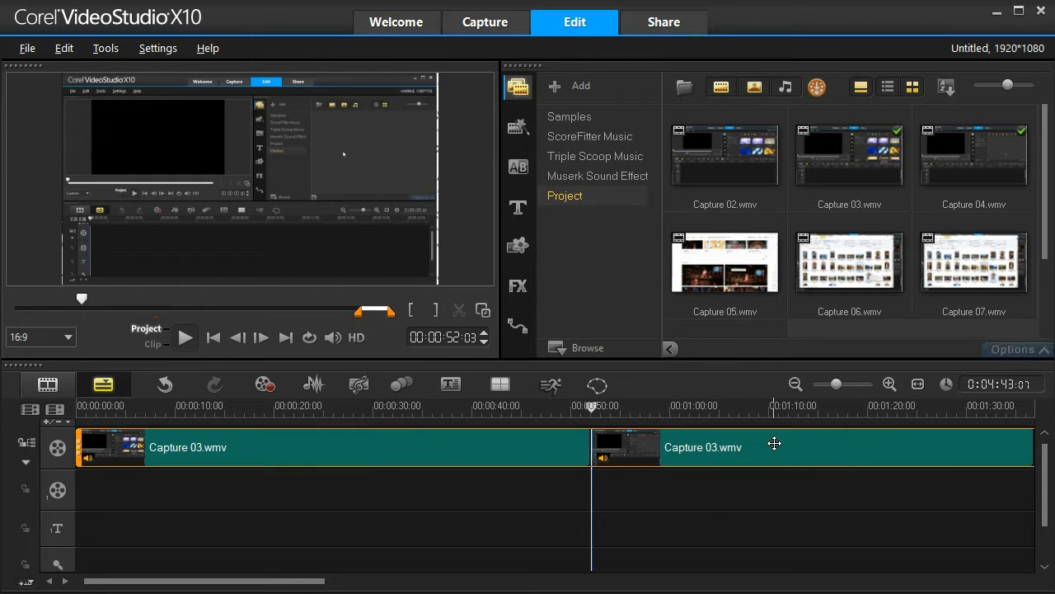
key("Delete")
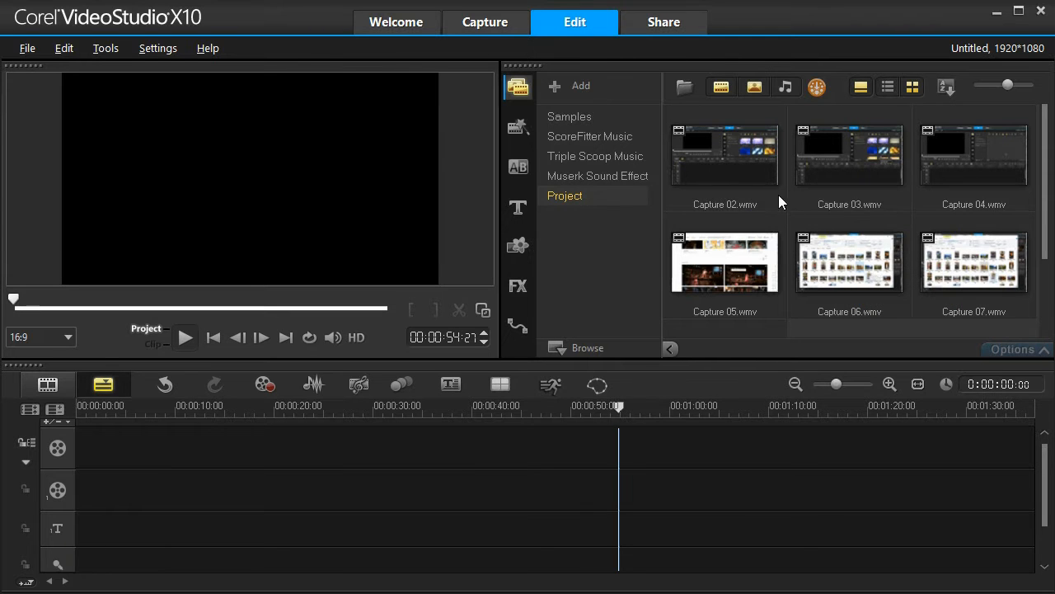
- Remove all the capture clips from the Project library folder, starting with Capture 02.wmv
left_click(714, 158)
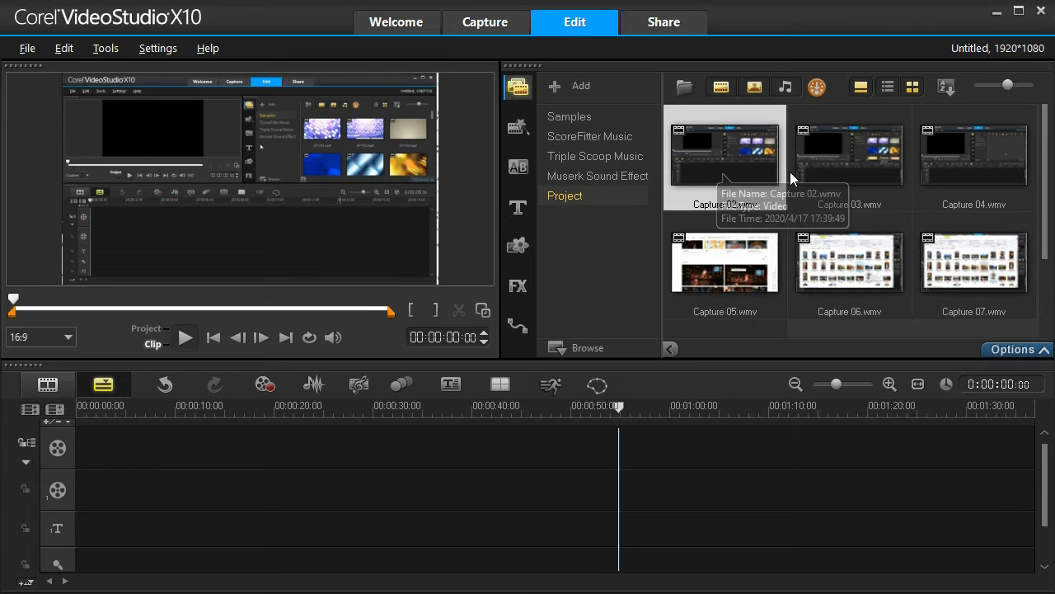
scroll(838, 174, "down", 2)
left_click(736, 278, "shift")
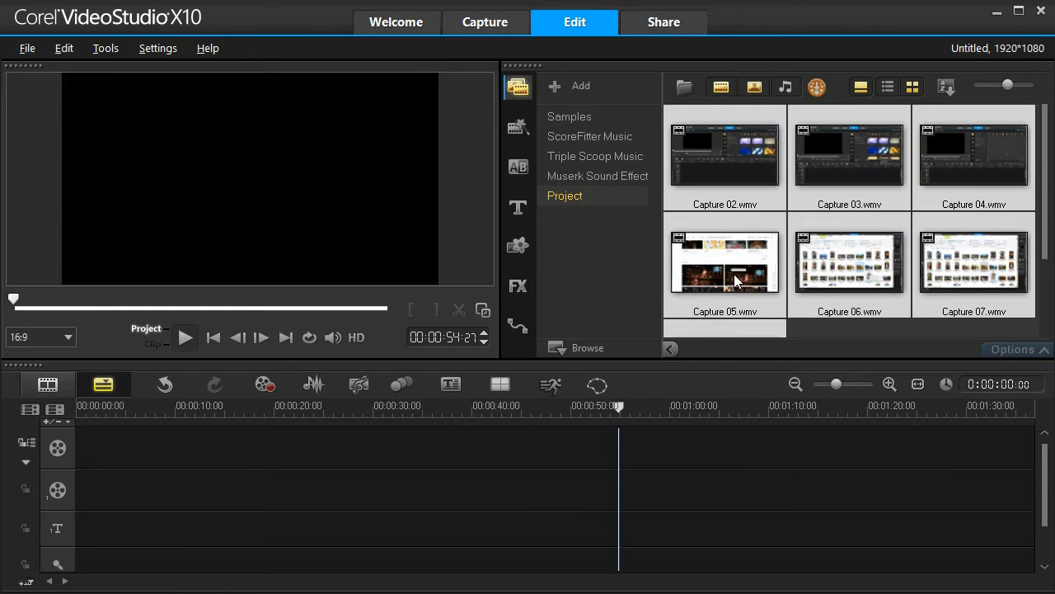
key("Delete")
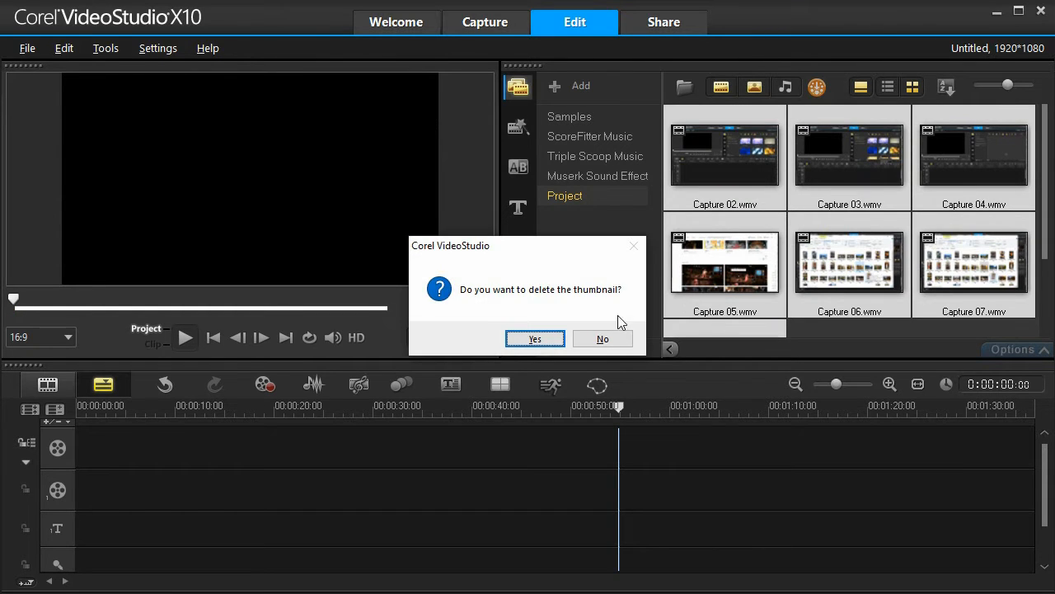
left_click(538, 339)
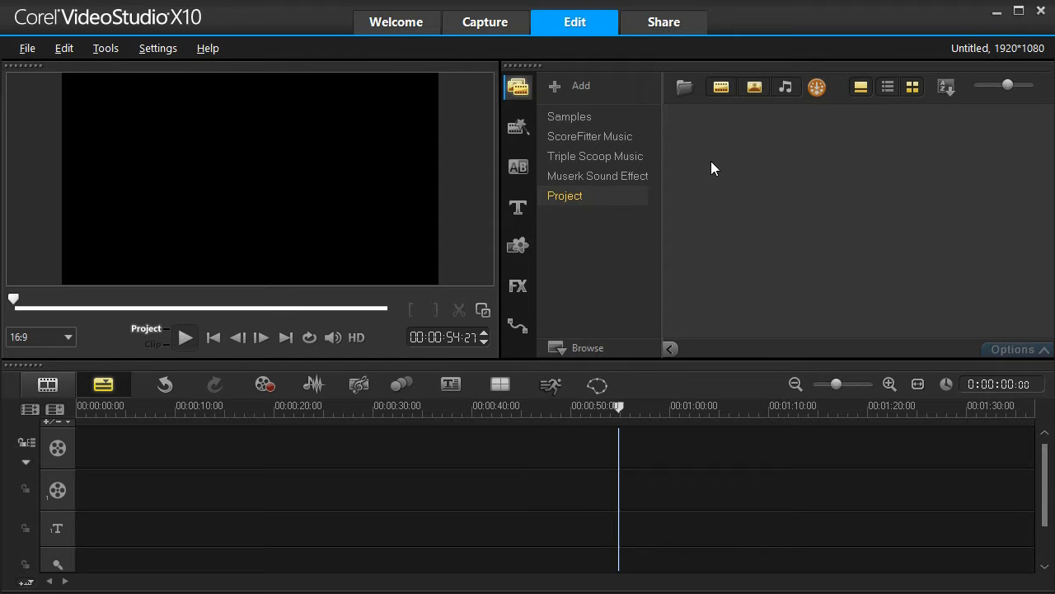
- Import the files Capture 03.wmv through Capture 09.wmv from the Movies folder into the Project library folder, skipping any file that cannot be opened
left_click(687, 88)
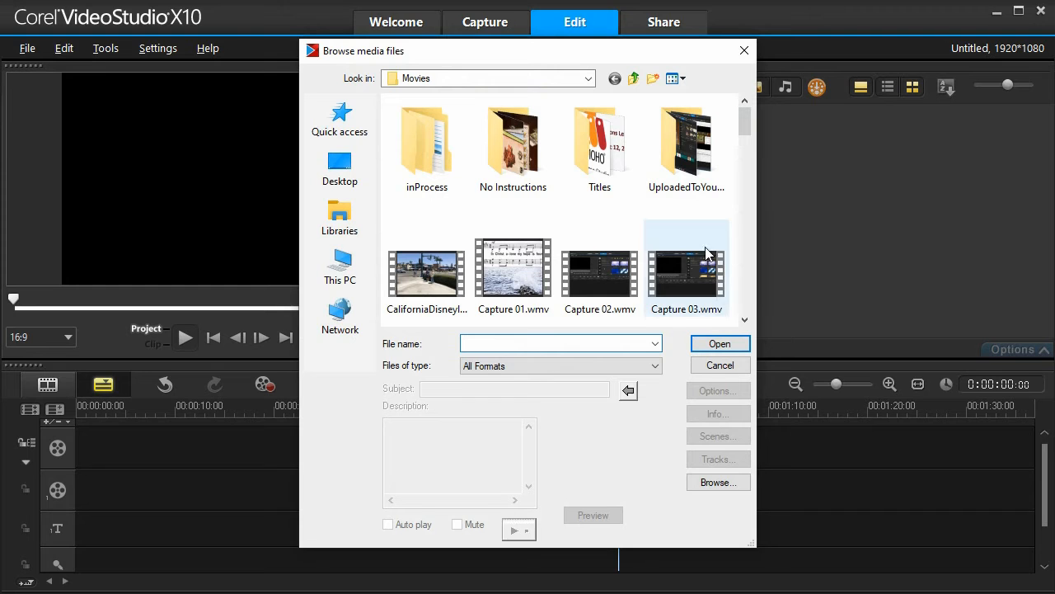
left_click(697, 286)
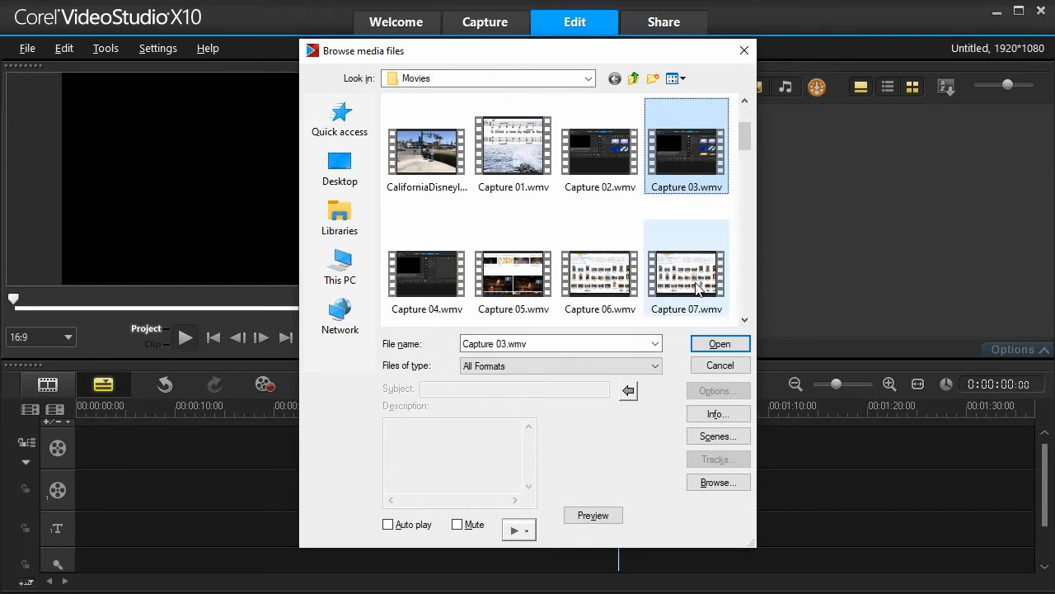
scroll(697, 286, "down", 1)
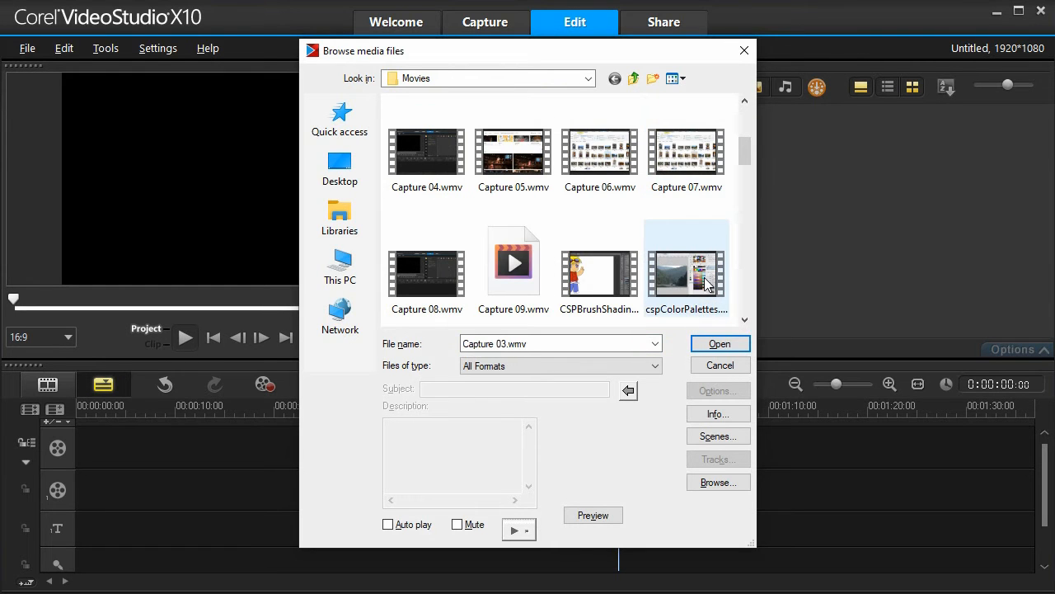
left_click(417, 281, "shift")
left_click(510, 280, "shift")
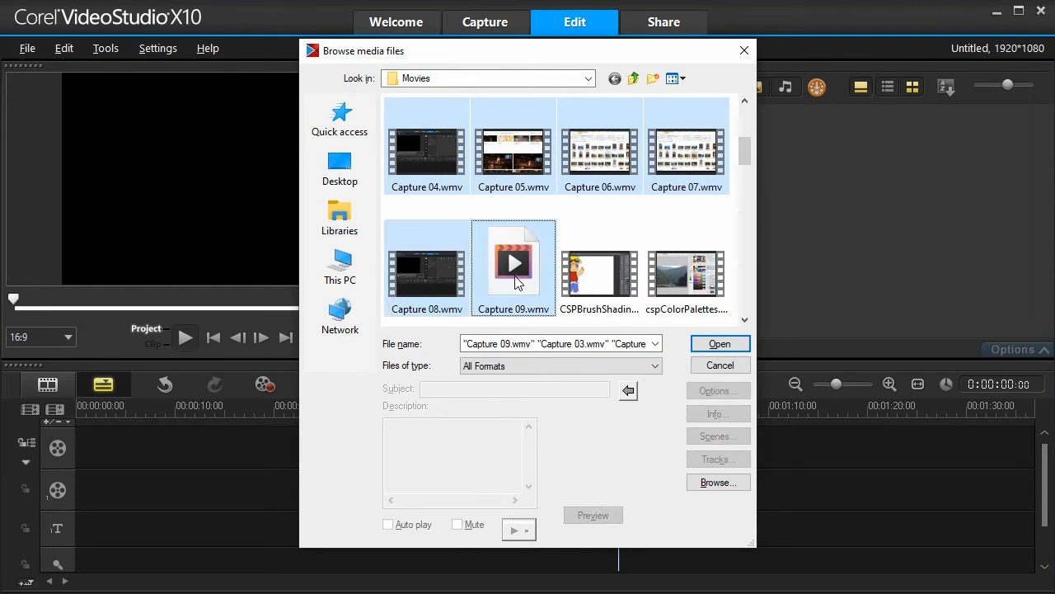
left_click(710, 343)
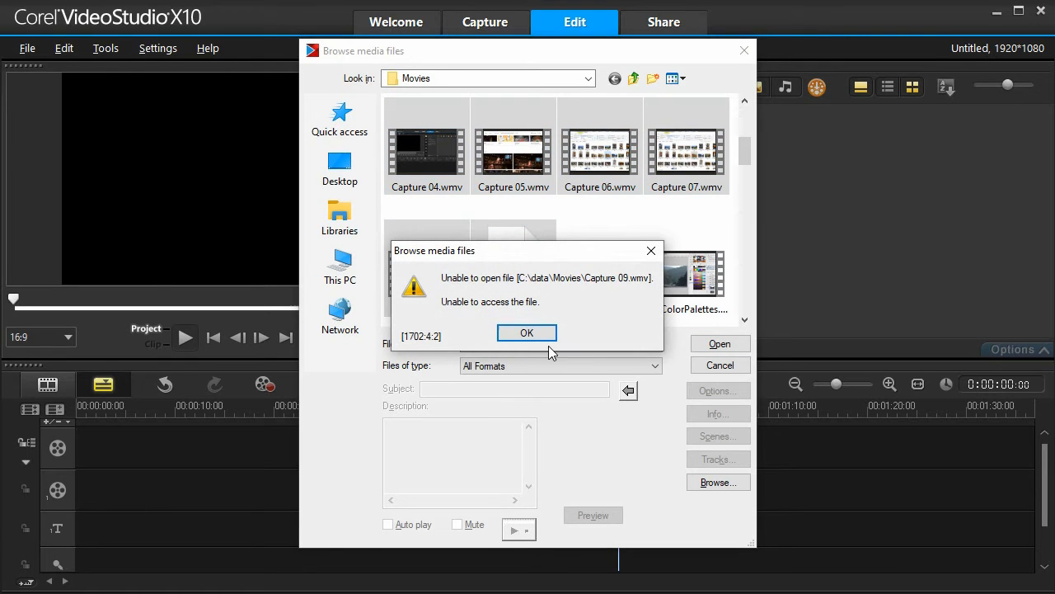
left_click(527, 334)
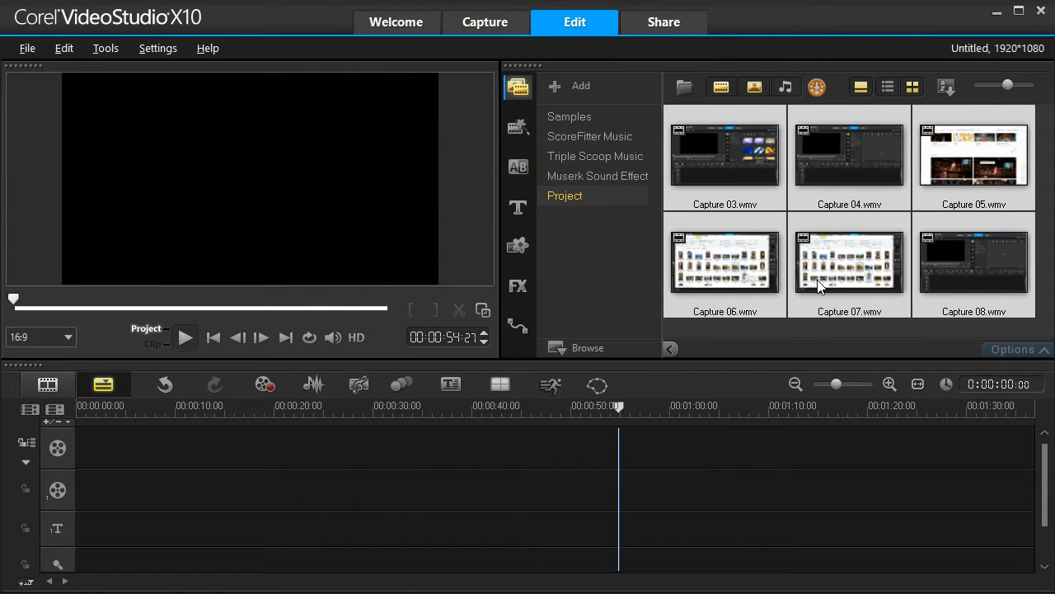
- Place Capture 03.wmv through Capture 08.wmv together on the main video track and fit the whole project in the timeline
left_click(875, 188)
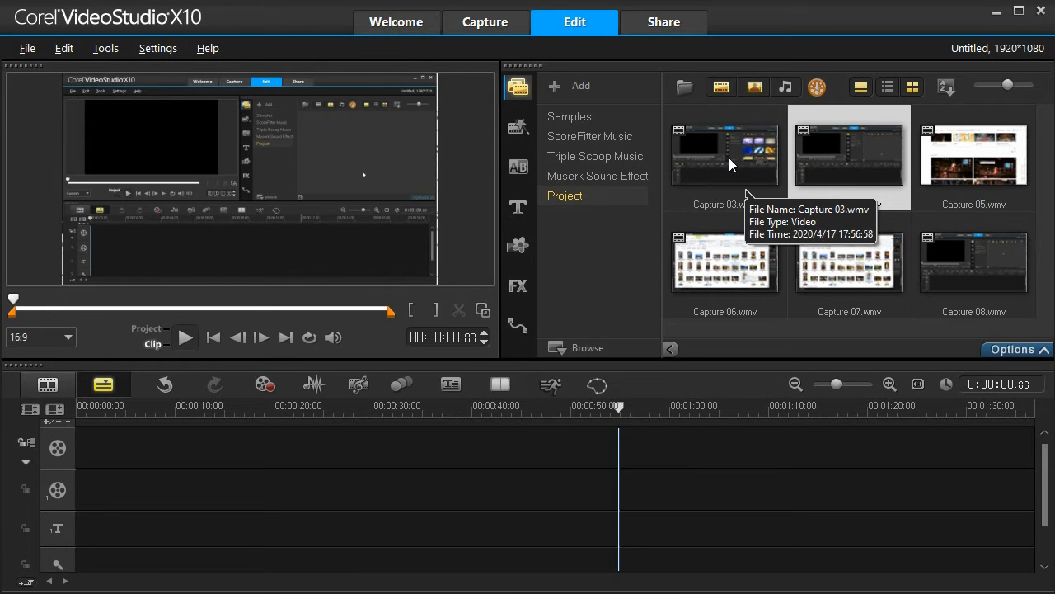
left_click(756, 166)
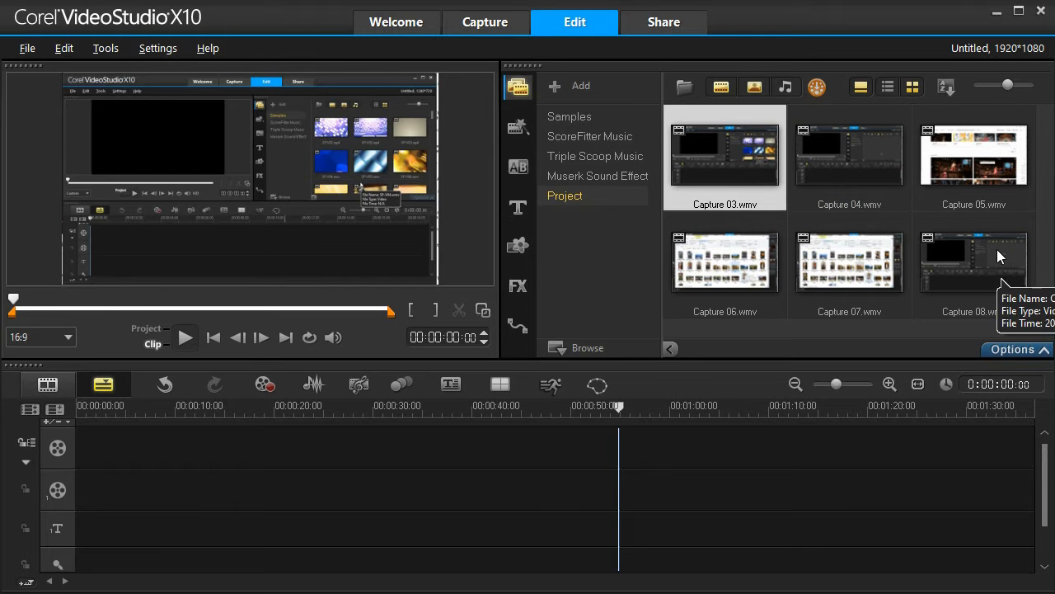
left_click(967, 262, "shift")
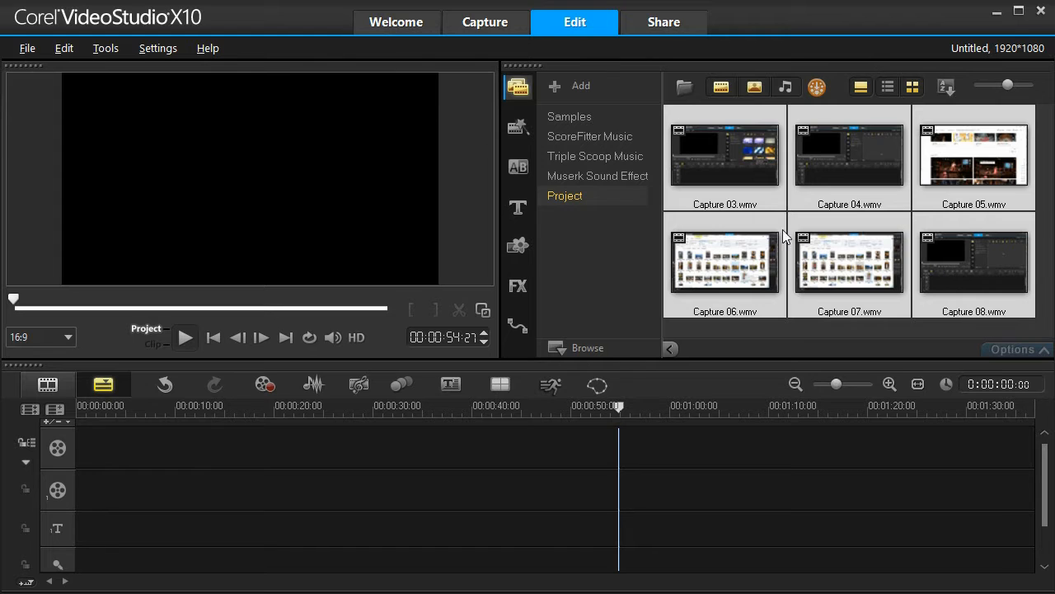
left_click_drag(723, 159, 292, 434)
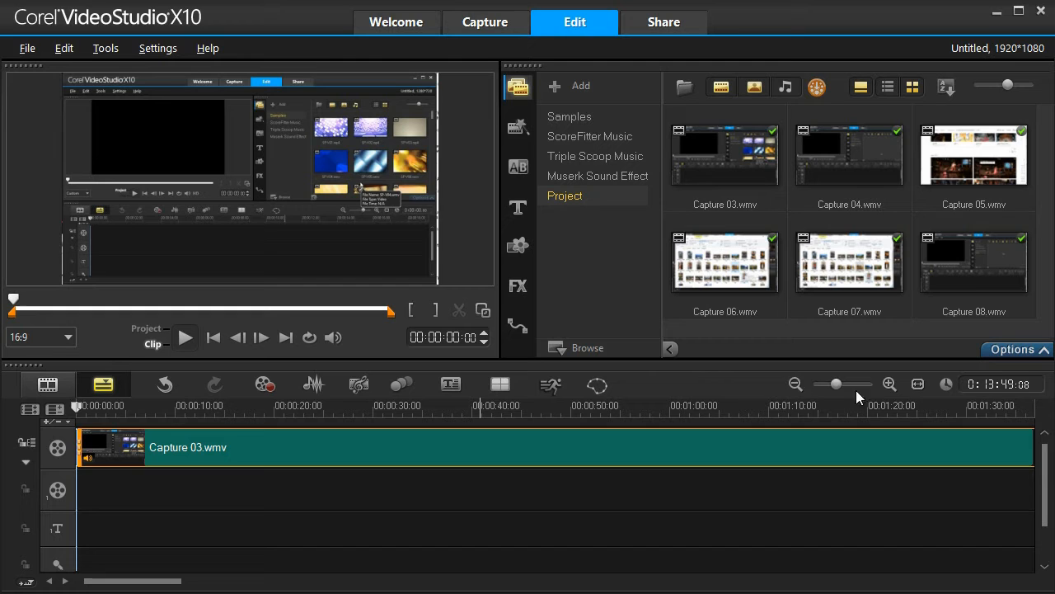
left_click(918, 384)
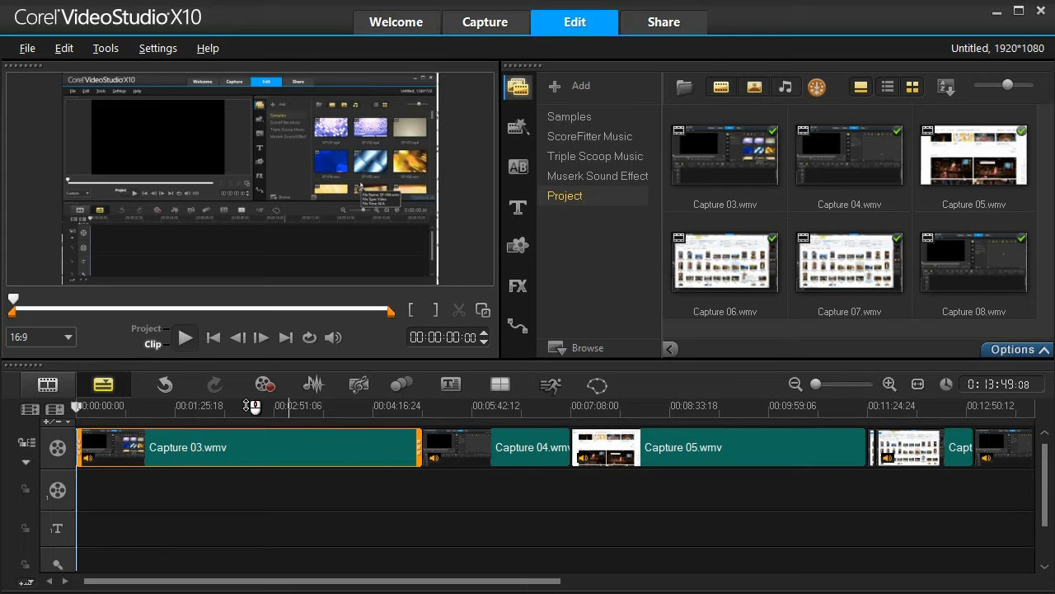
- Preview the opening seconds of Capture 03.wmv and delete that clip from the timeline
left_click(185, 338)
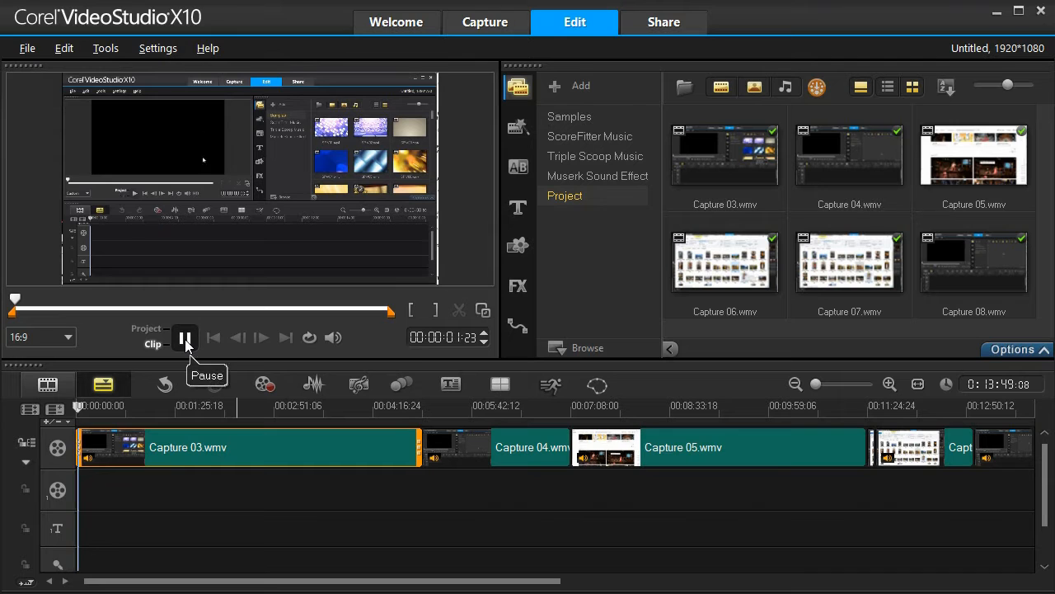
left_click(186, 339)
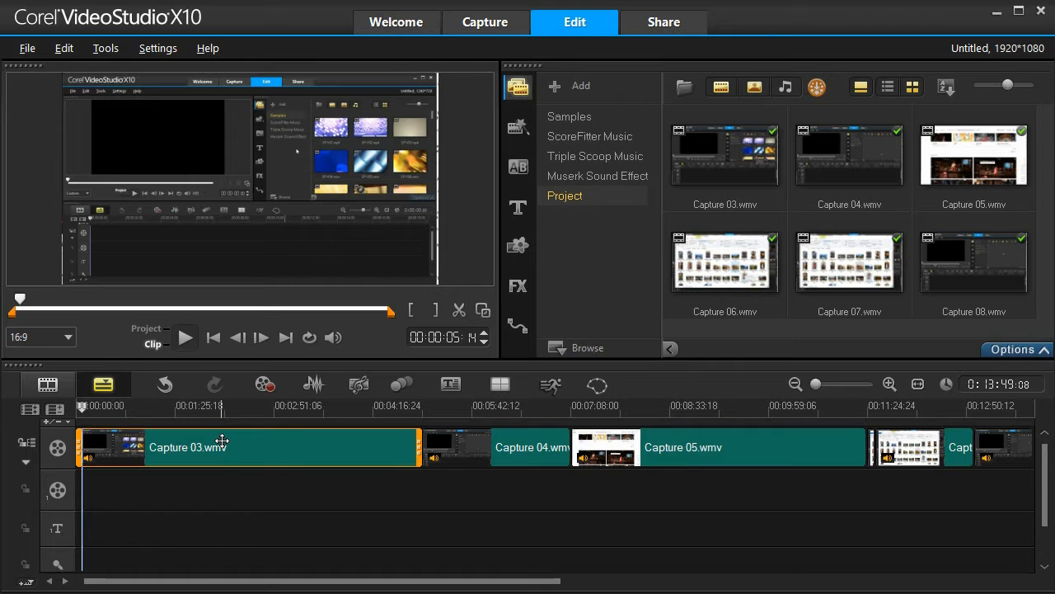
key("Delete")
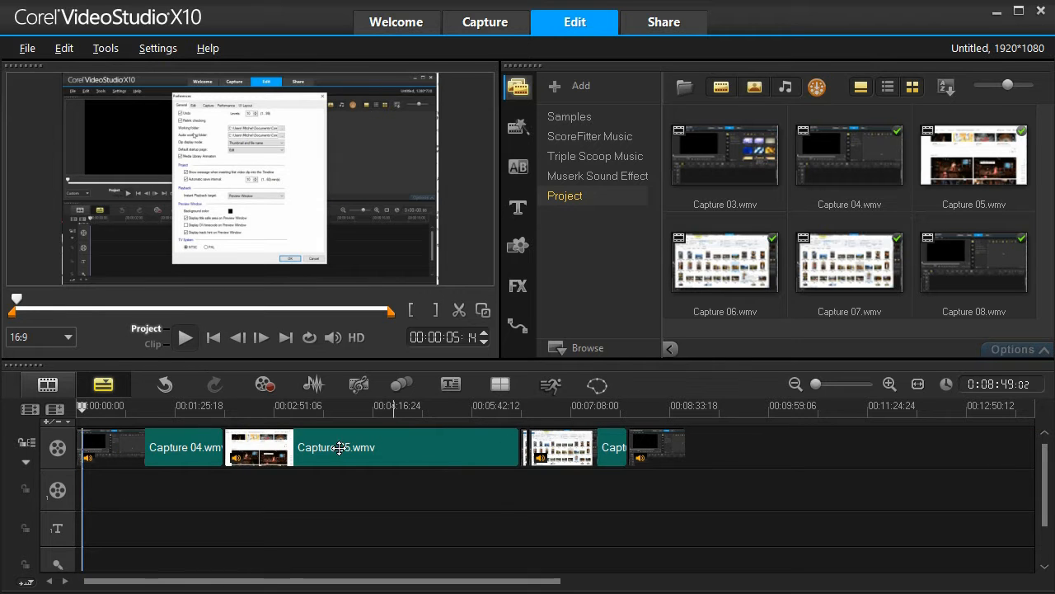
- Play a short section of Capture 04.wmv in the project preview, starting at 00:00:15:08
left_click(146, 445)
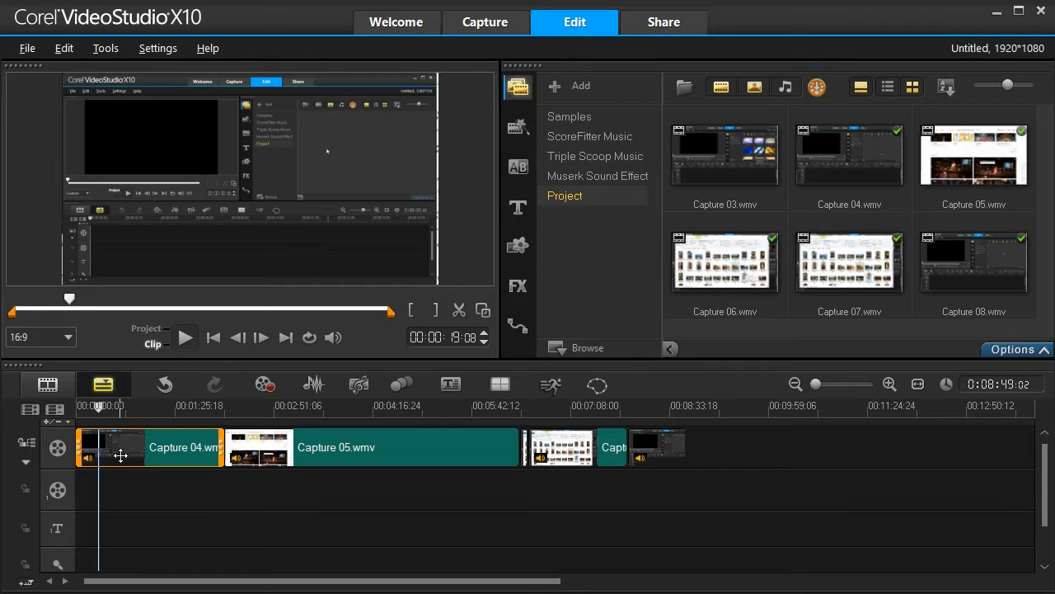
left_click(889, 385)
left_click(890, 384)
left_click(890, 384)
left_click(890, 384)
left_click(890, 385)
left_click(890, 384)
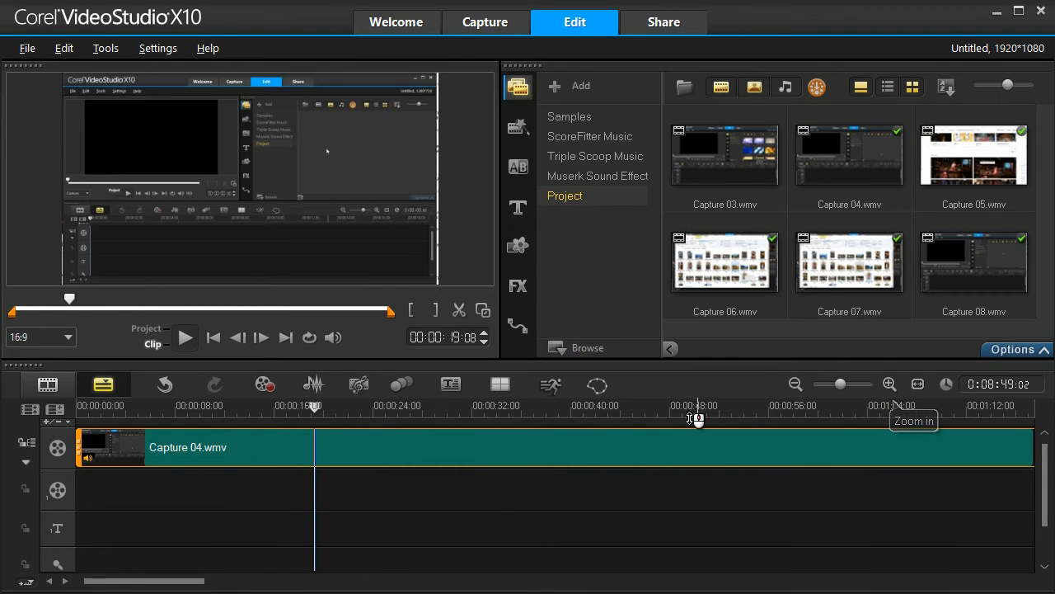
left_click(265, 407)
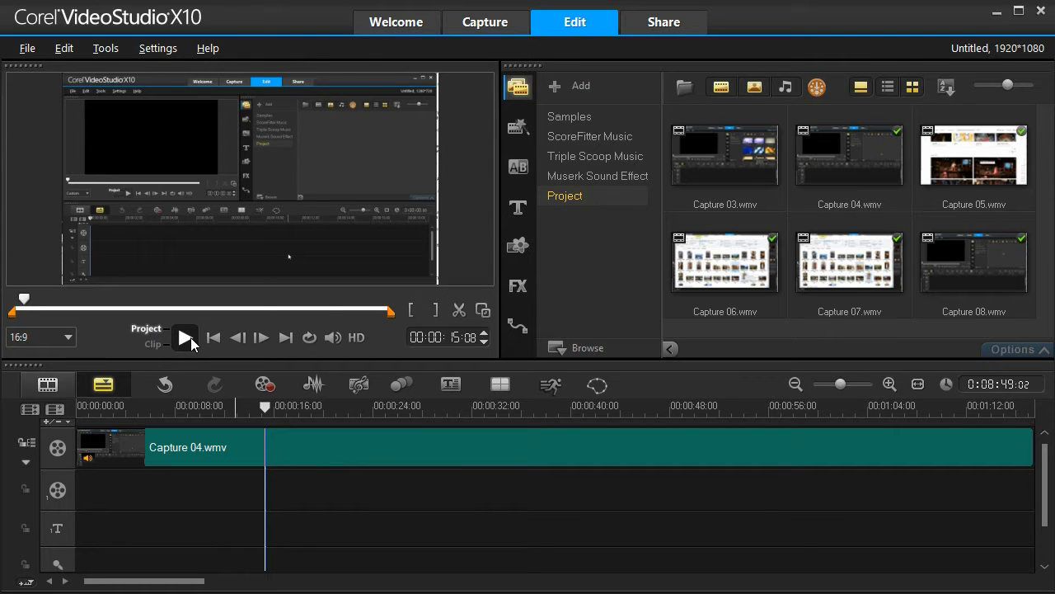
left_click(186, 338)
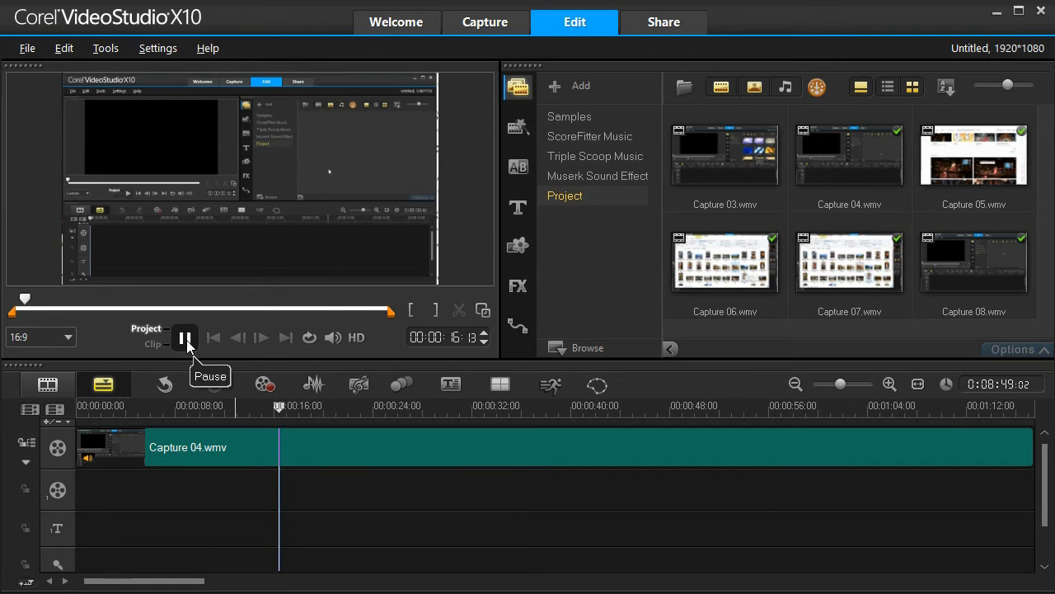
left_click(187, 338)
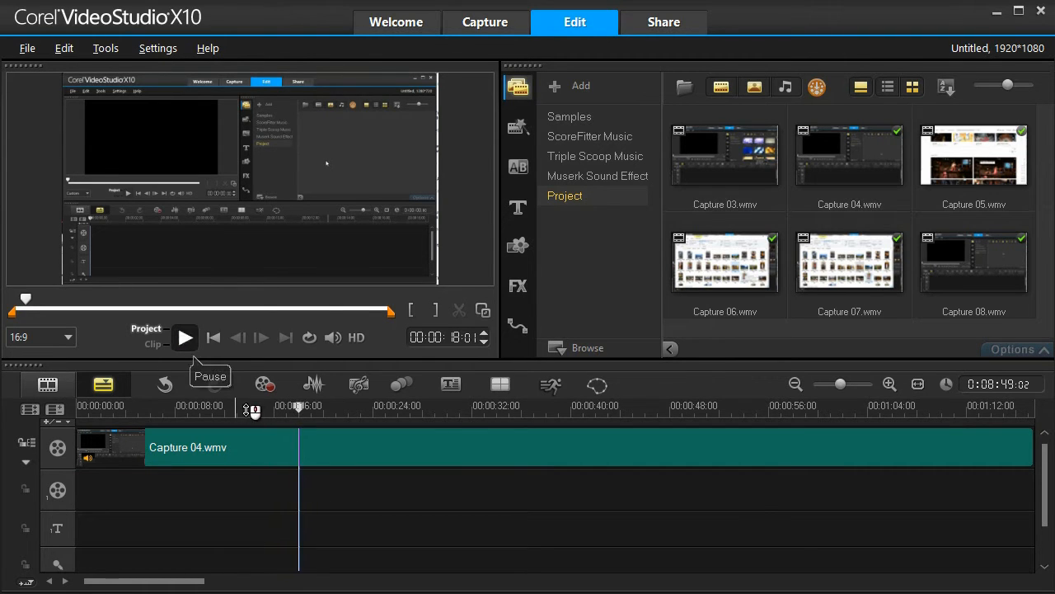
- Set the project's mark-in point at 00:00:15:04 within Capture 04.wmv
left_click(265, 408)
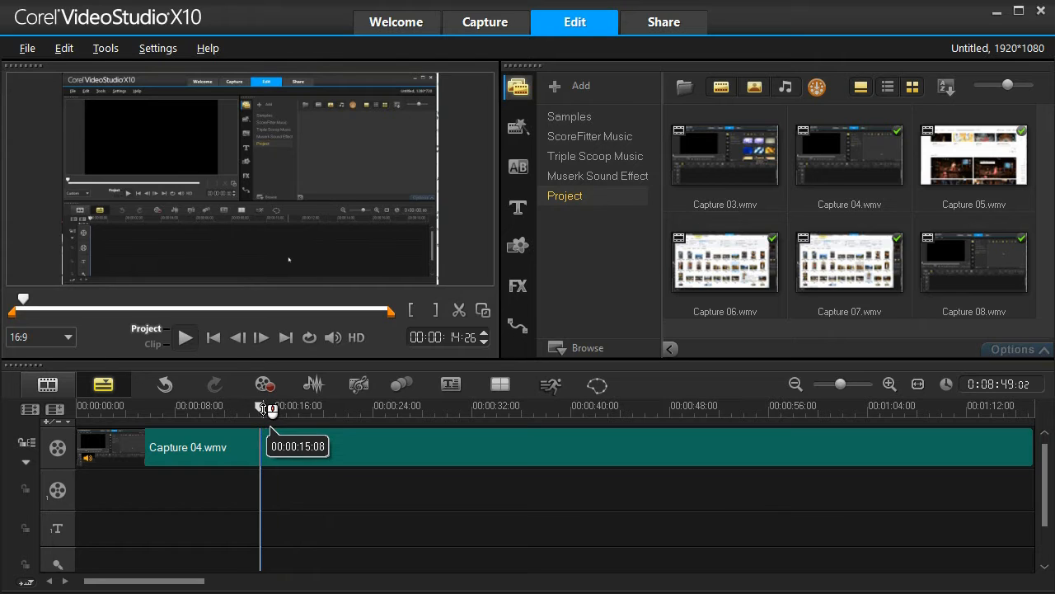
left_click(264, 408)
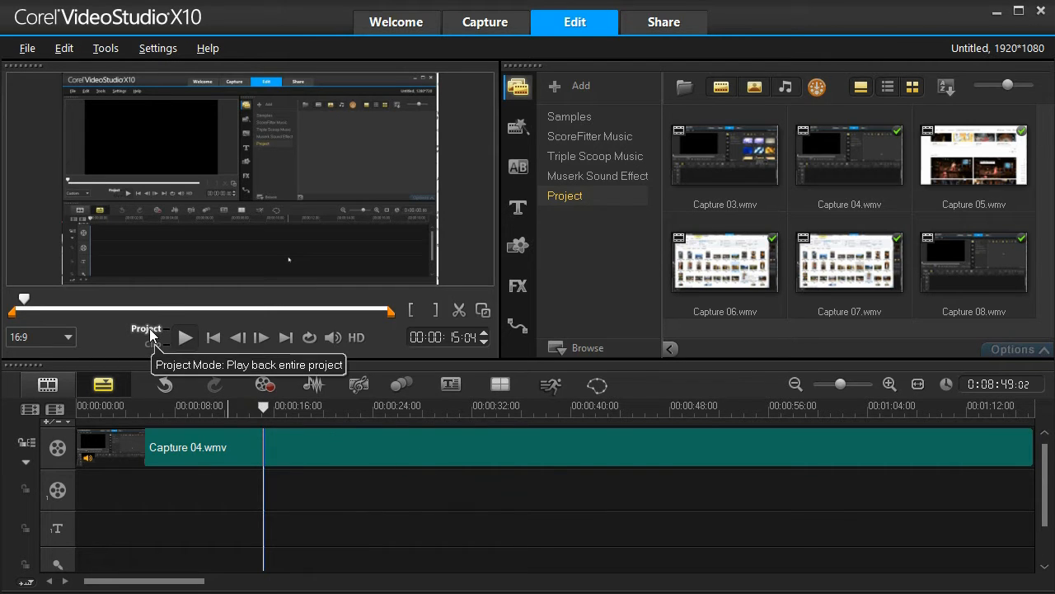
left_click(412, 318)
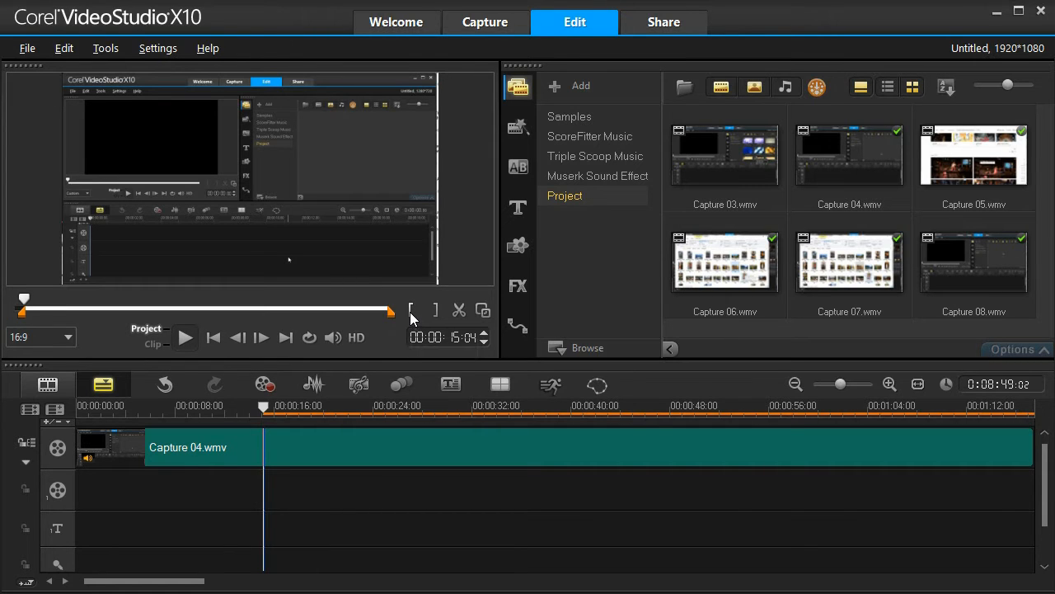
- Test project playback from the mark-in point, moving the playhead to the project start and back to the mark-in point before replaying
left_click(185, 338)
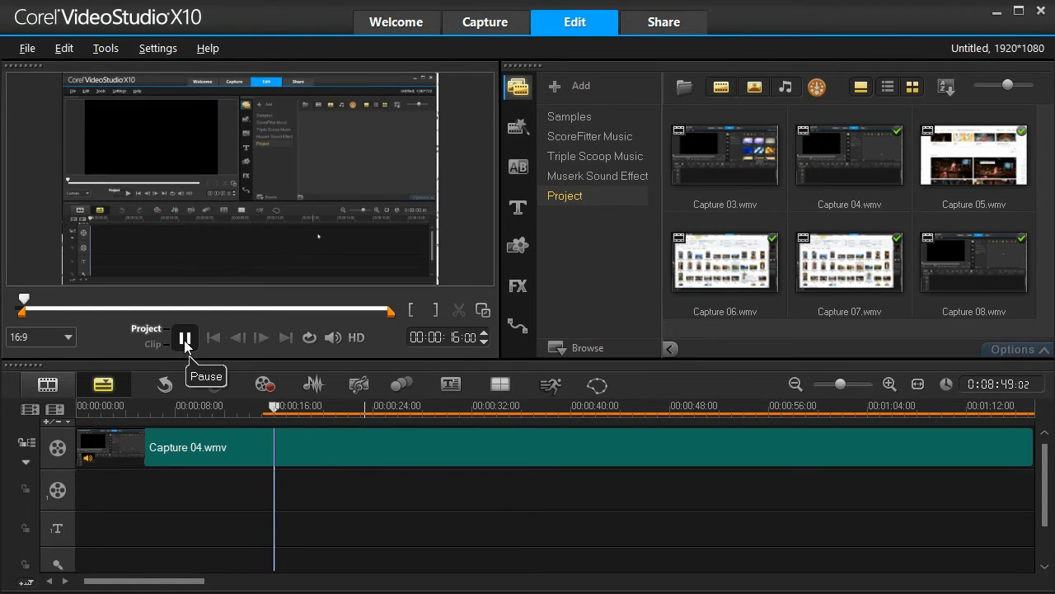
left_click(186, 342)
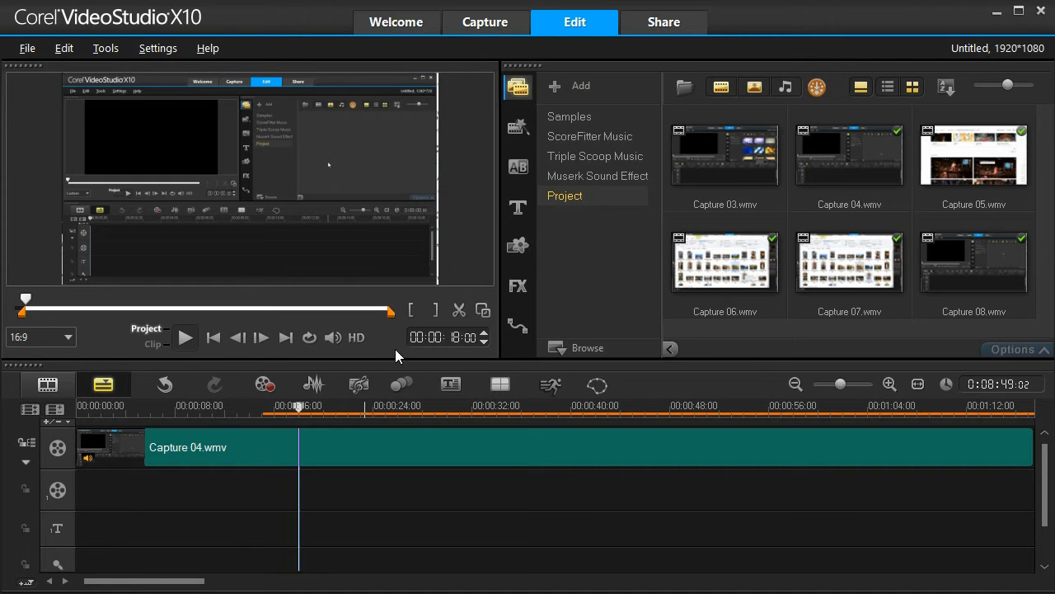
left_click(216, 338)
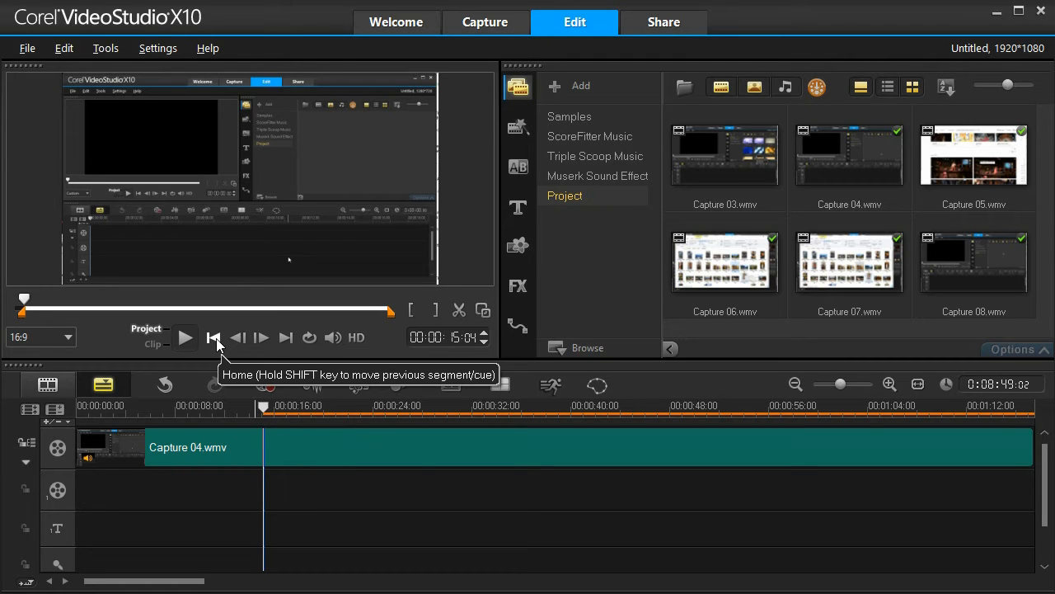
left_click(216, 338)
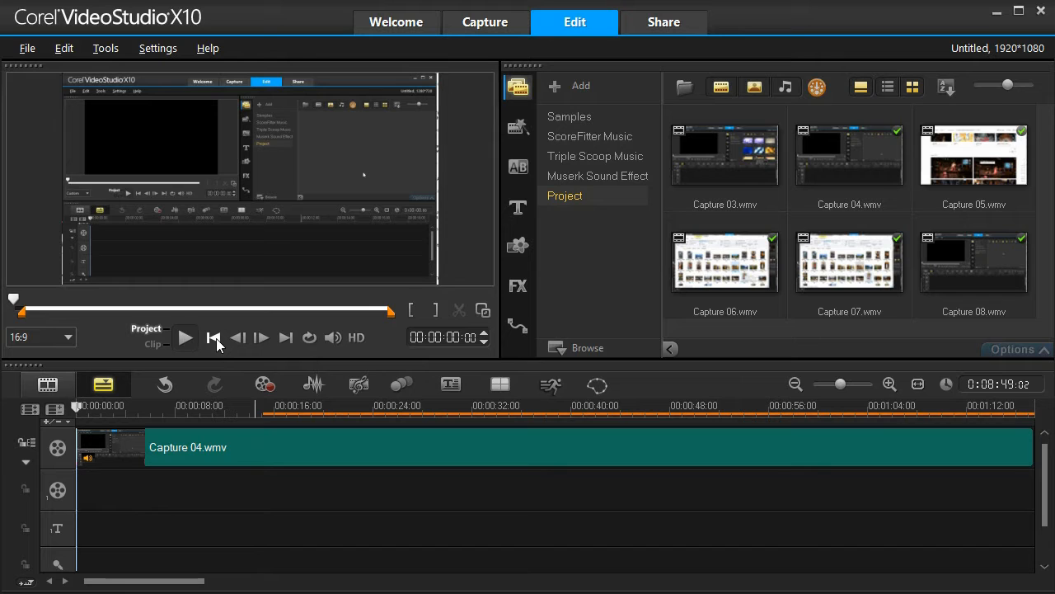
left_click(289, 338)
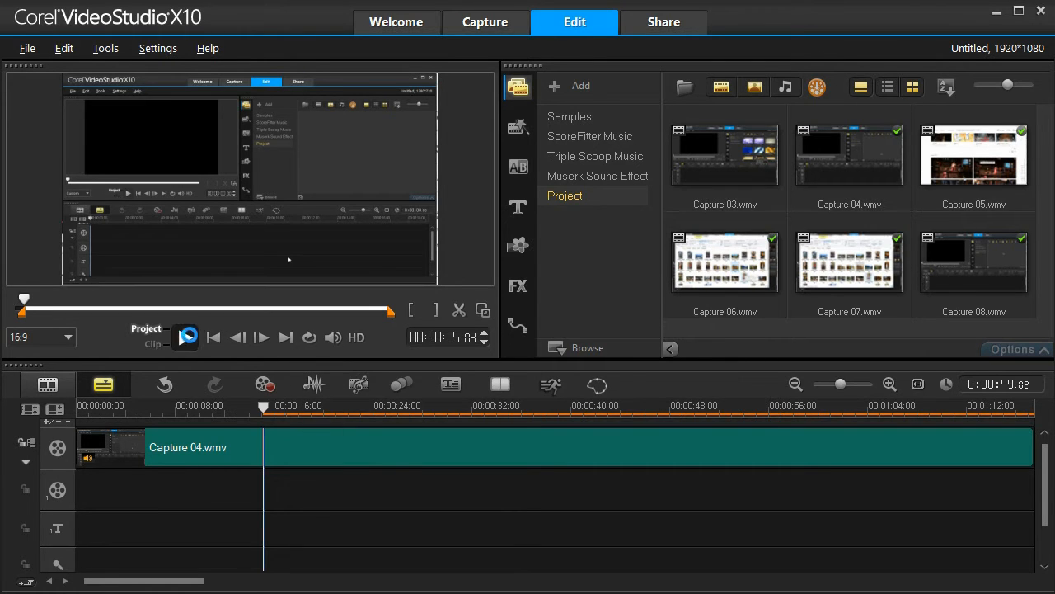
left_click(185, 338)
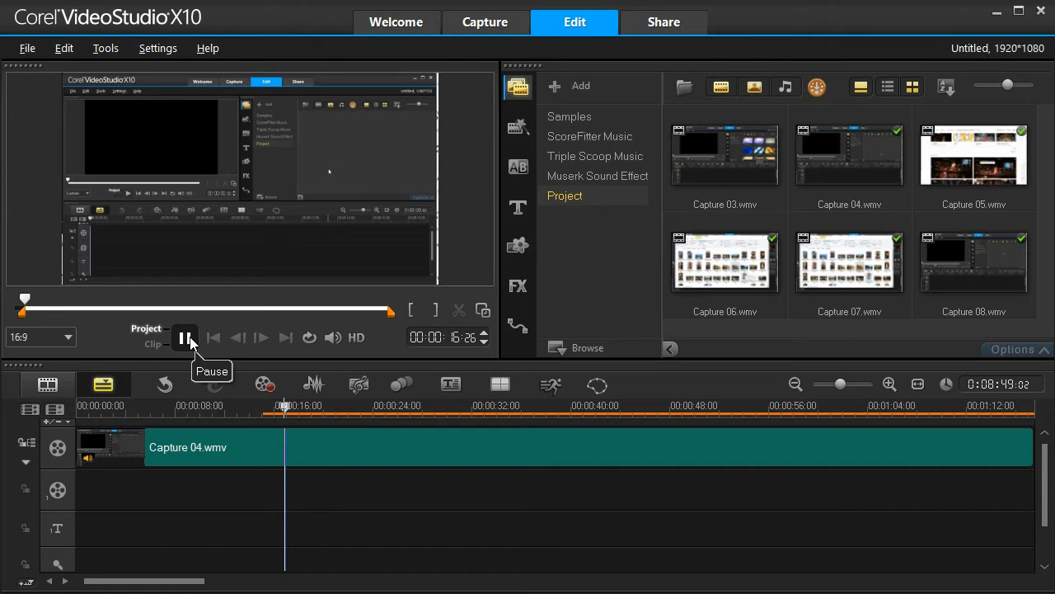
- Pause the project and replay a short section of Capture 04.wmv from the mark-in point, stopping at 00:00:15:29
left_click(188, 338)
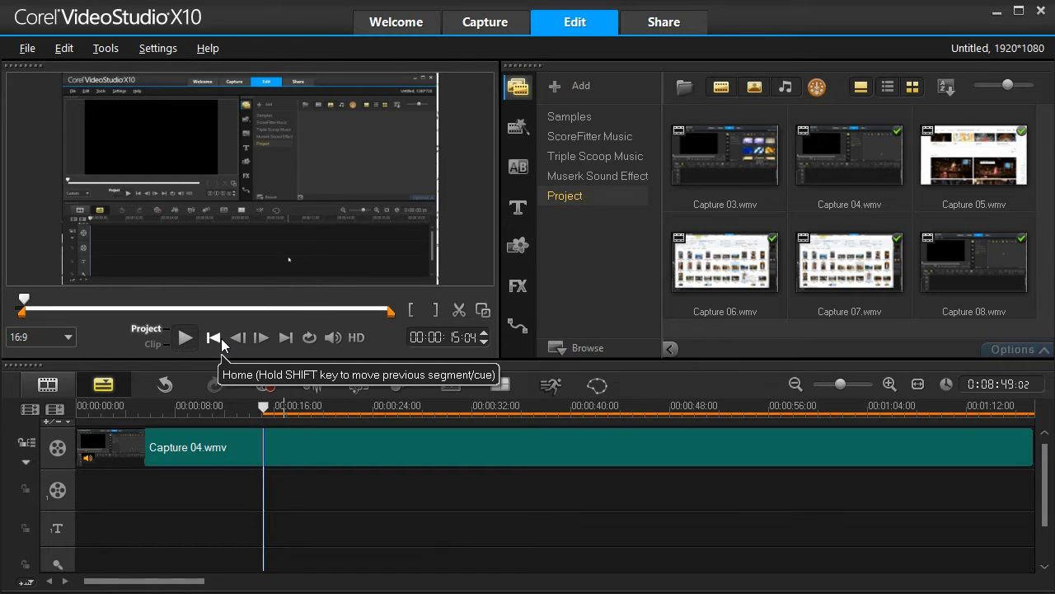
left_click(185, 338)
left_click(188, 340)
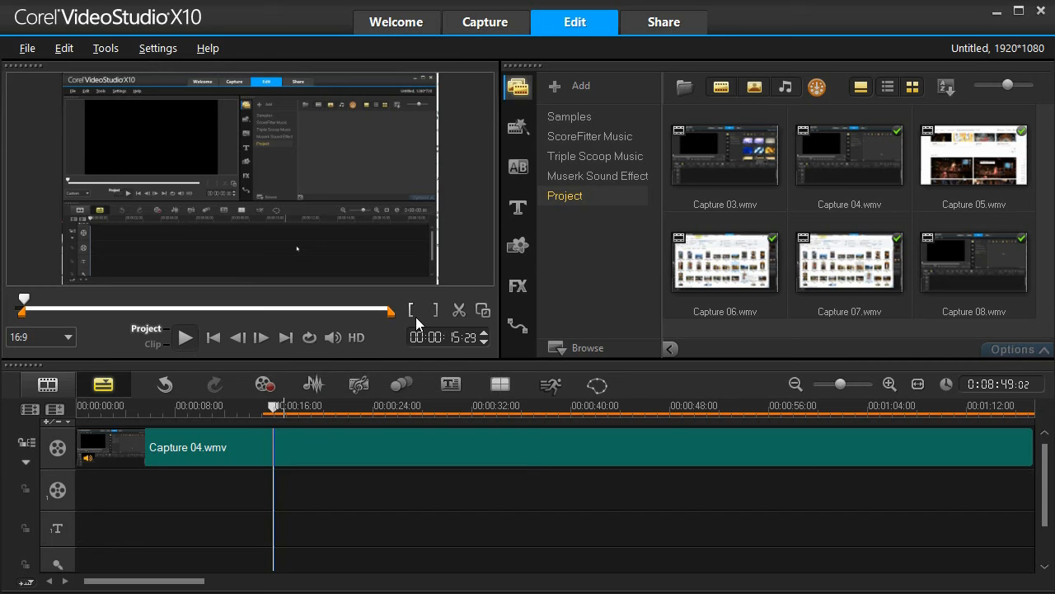
- Move the project's mark-in point to 00:00:15:29, play from it briefly and return the playhead to it
left_click(188, 341)
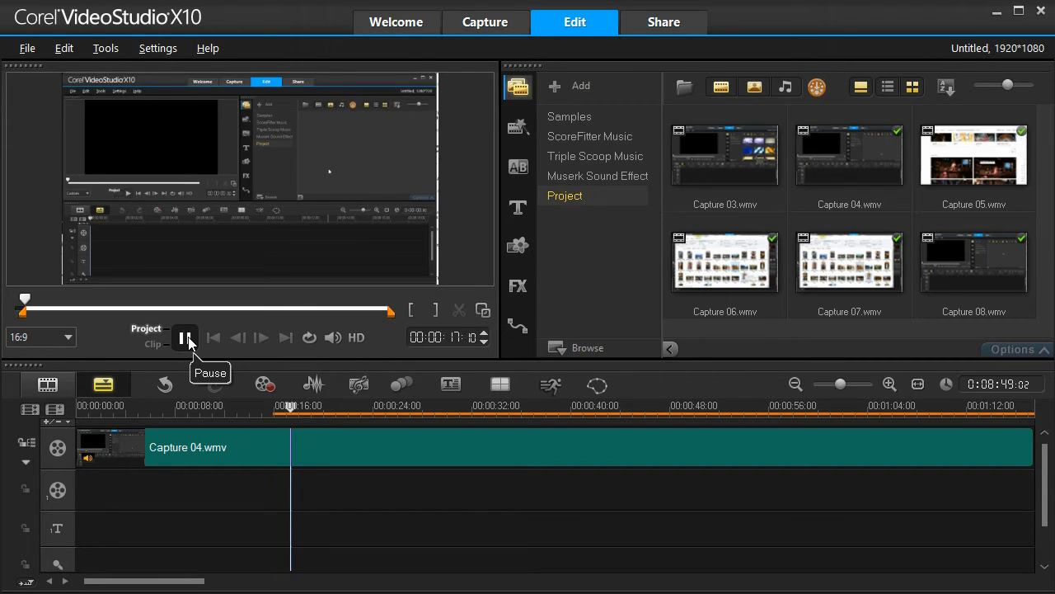
left_click(190, 342)
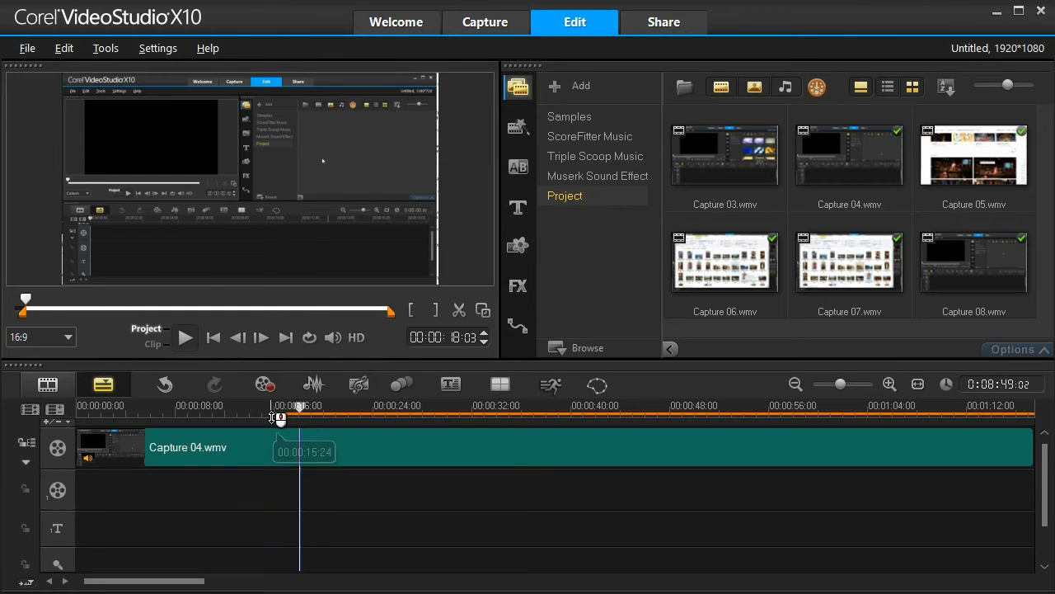
left_click(211, 338)
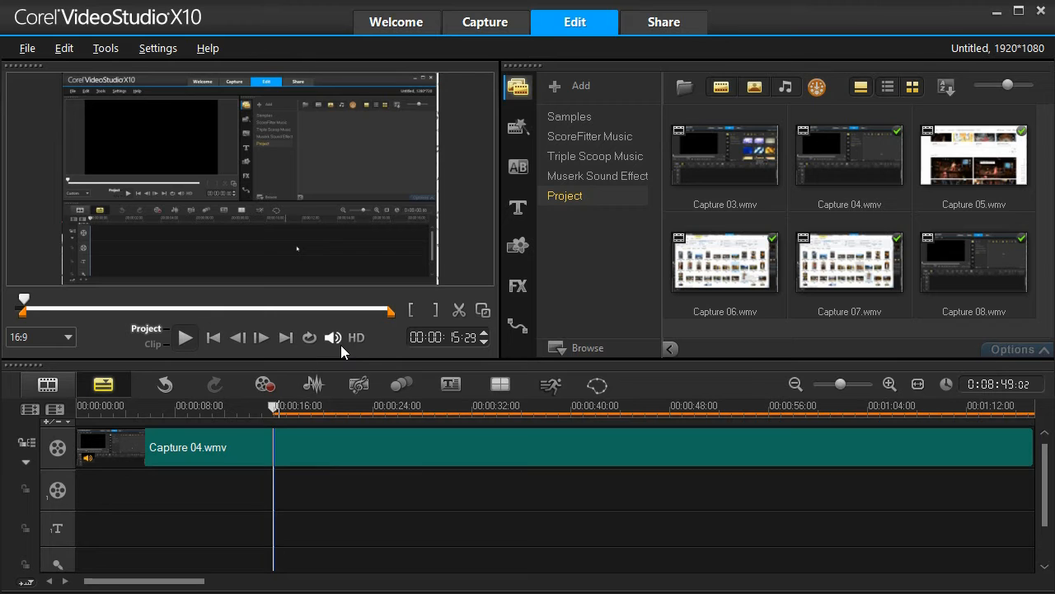
- Trim the start of Capture 04.wmv in clip mode to 00:00:15:29
left_click(153, 343)
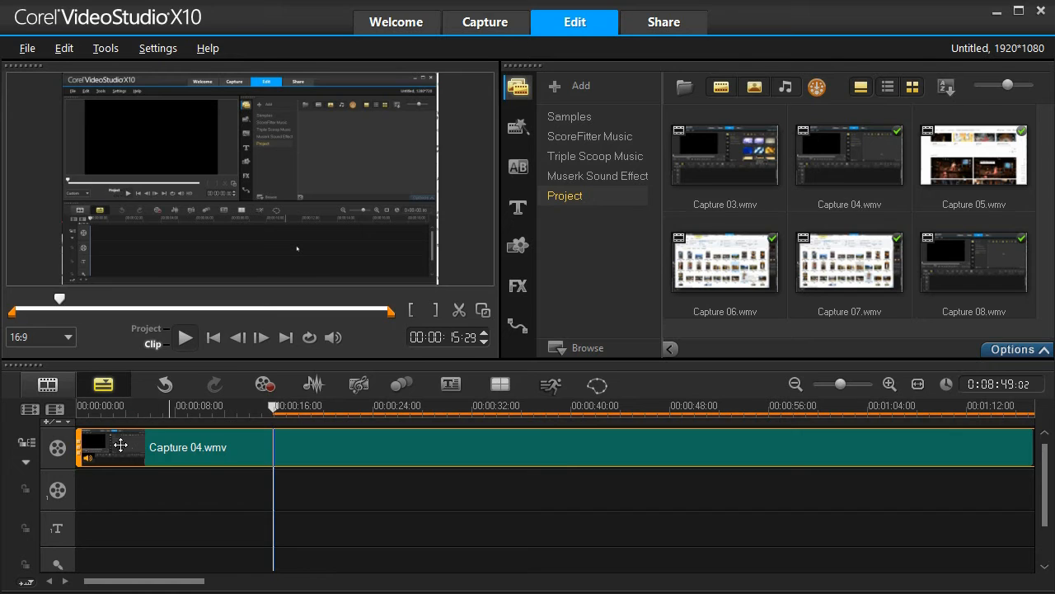
left_click(412, 313)
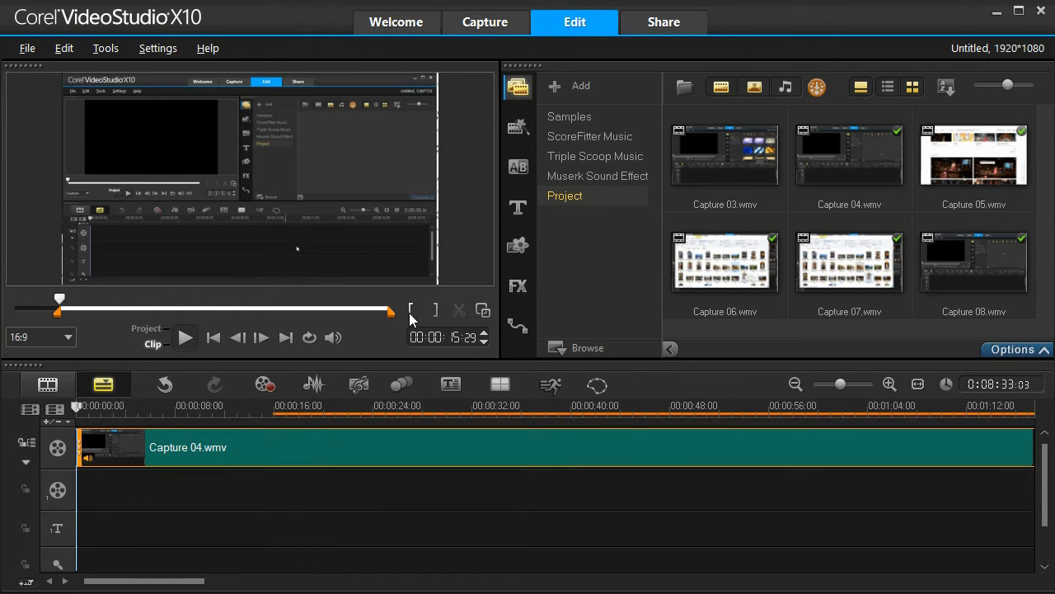
- Reset the project's mark-in point to the beginning of the timeline and play the opening of the trimmed project
left_click(282, 407)
left_click_drag(27, 315, 6, 313)
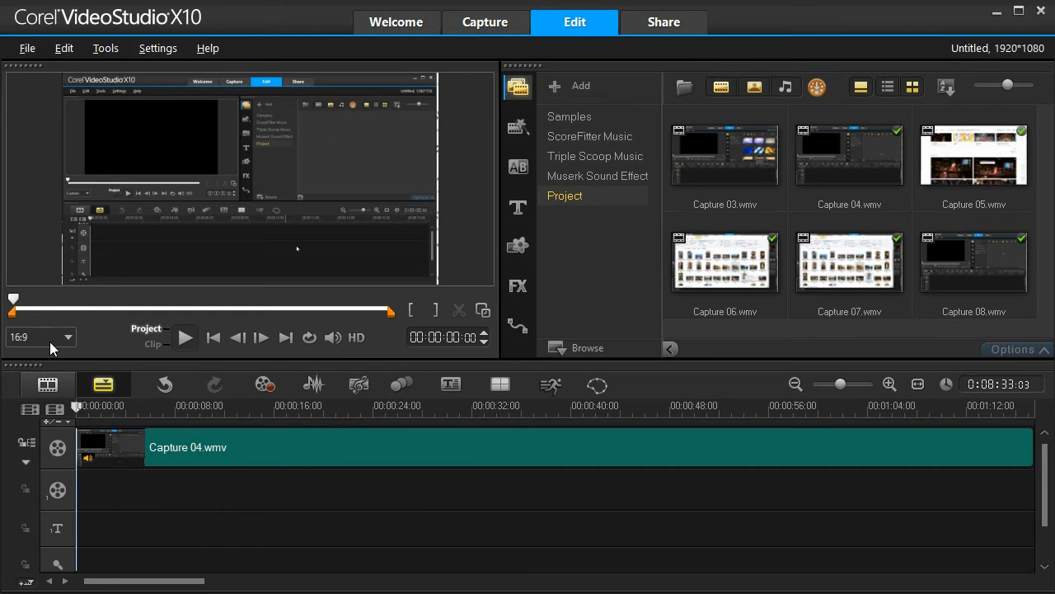
left_click(186, 339)
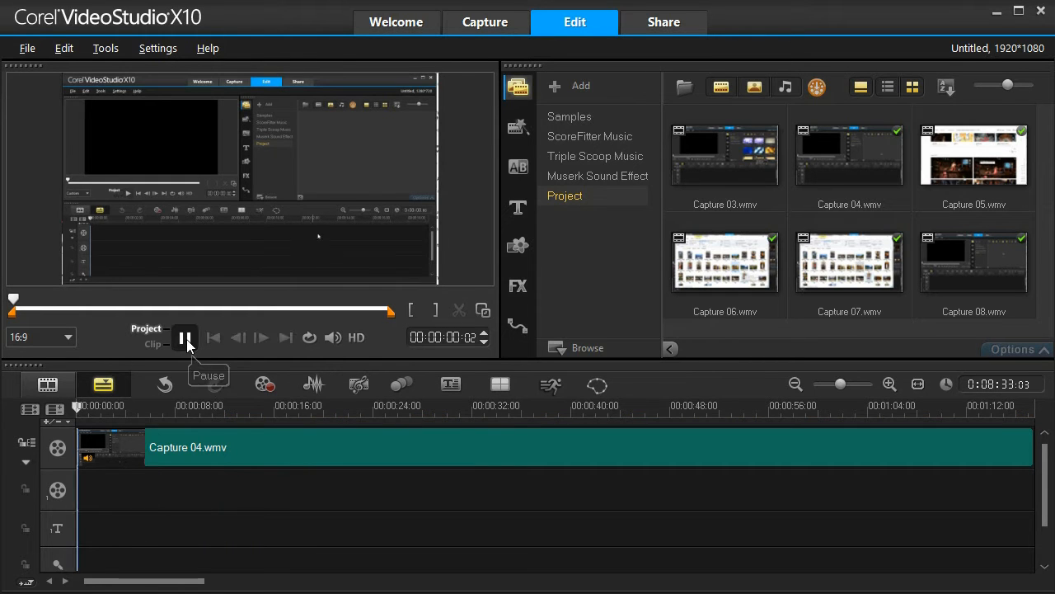
left_click(189, 341)
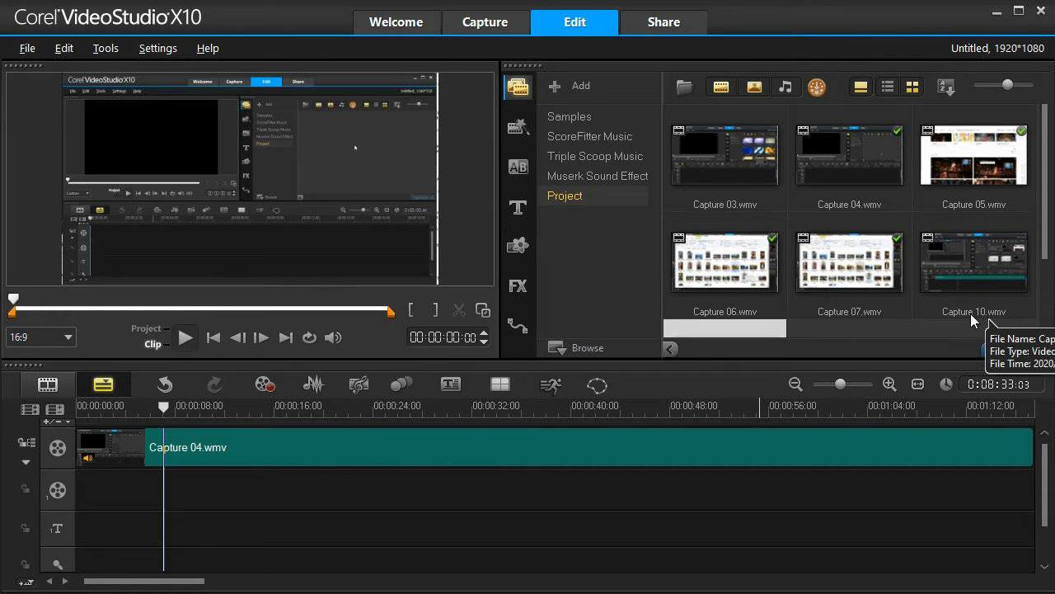
- Preview the first seconds of Capture 10.wmv and insert the clip on the video track before Capture 04.wmv
left_click(983, 259)
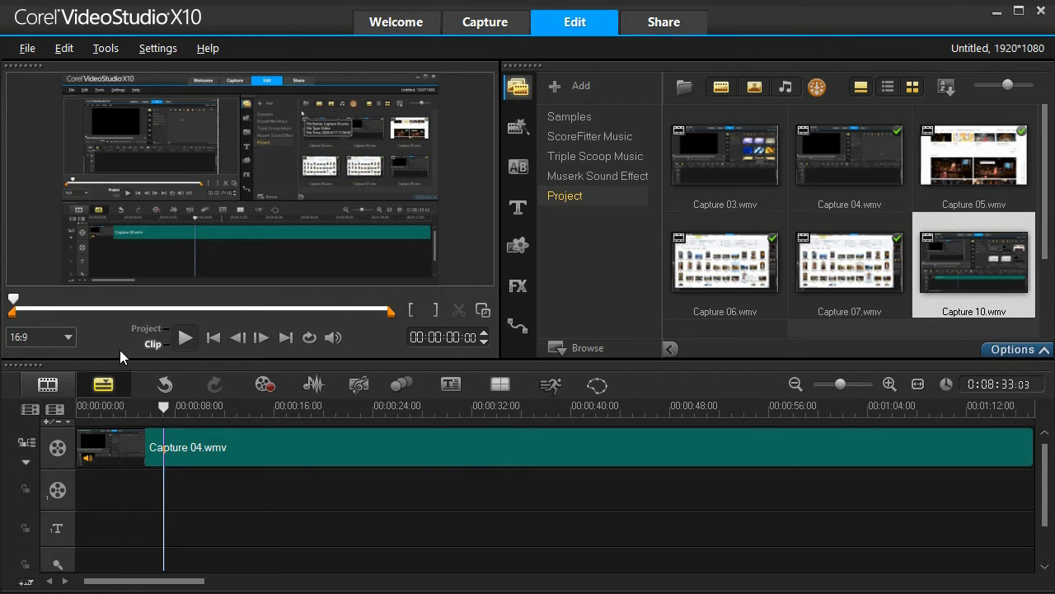
left_click(182, 341)
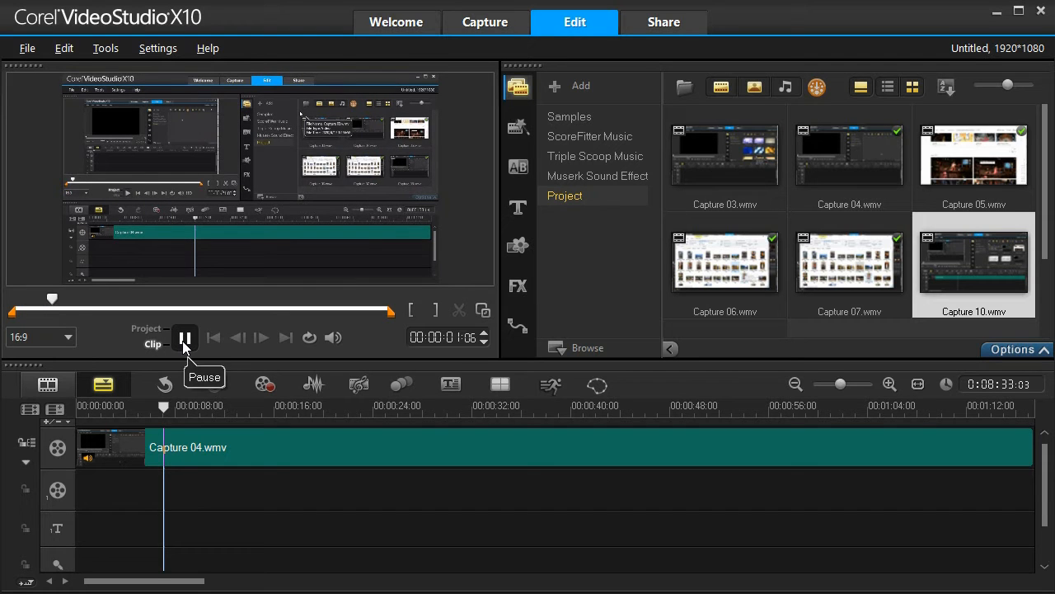
left_click(188, 342)
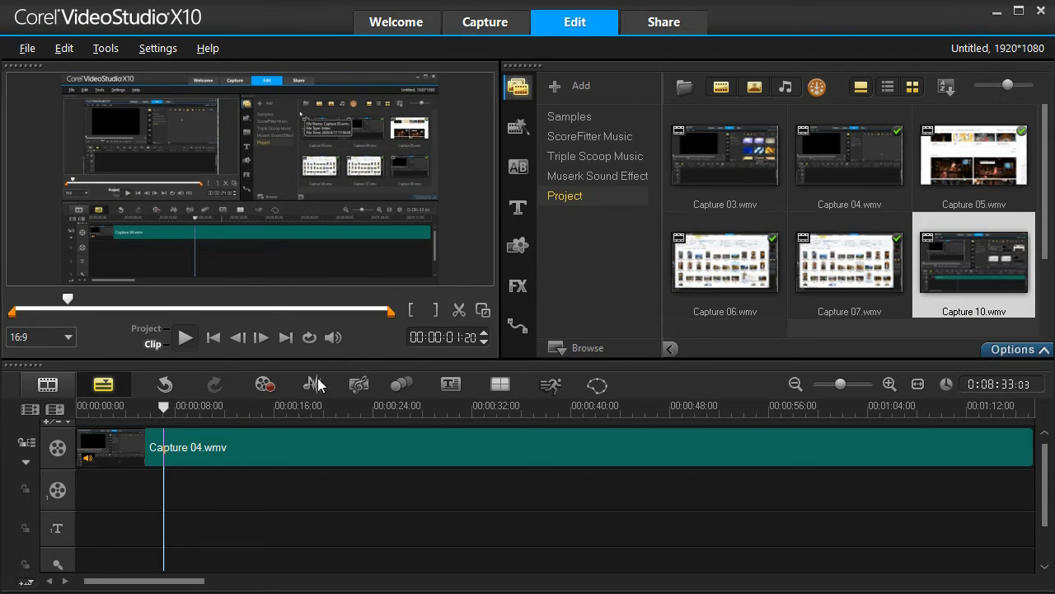
left_click_drag(973, 270, 181, 459)
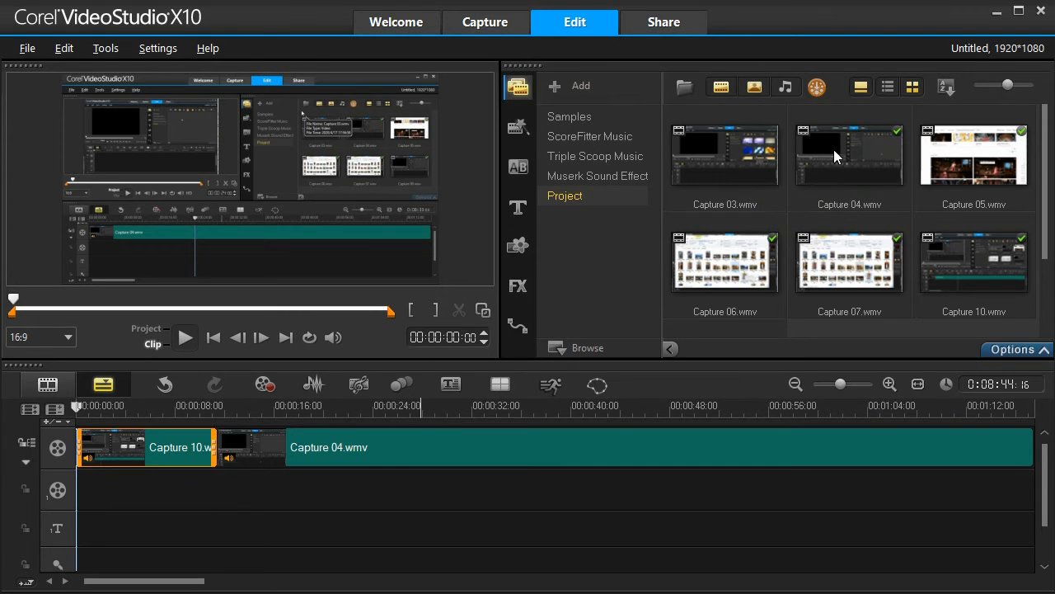
- Delete Capture 03.wmv from the Project library folder and confirm the removal
left_click(751, 158)
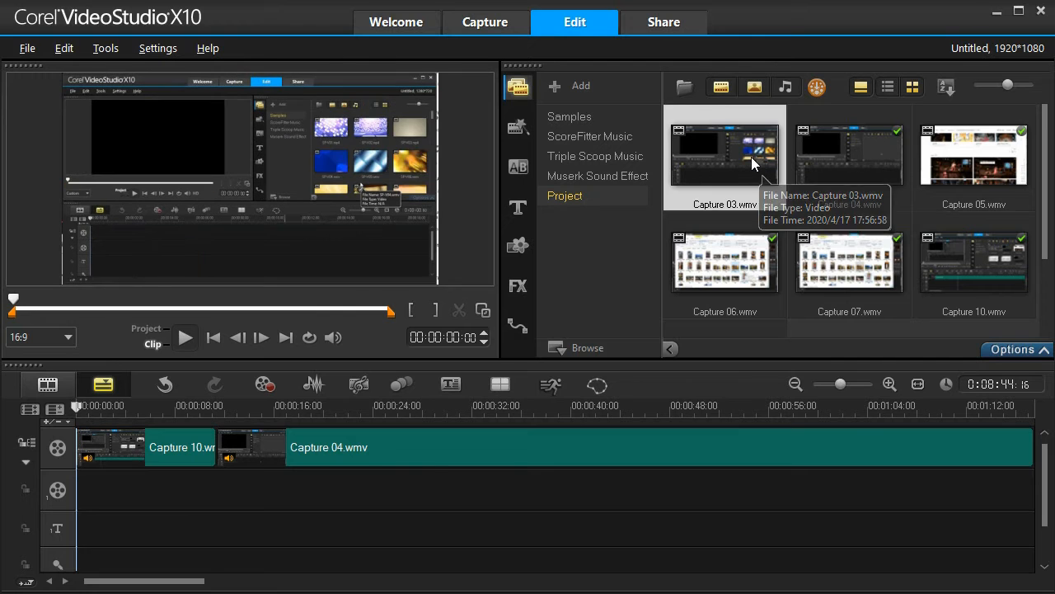
right_click(739, 158)
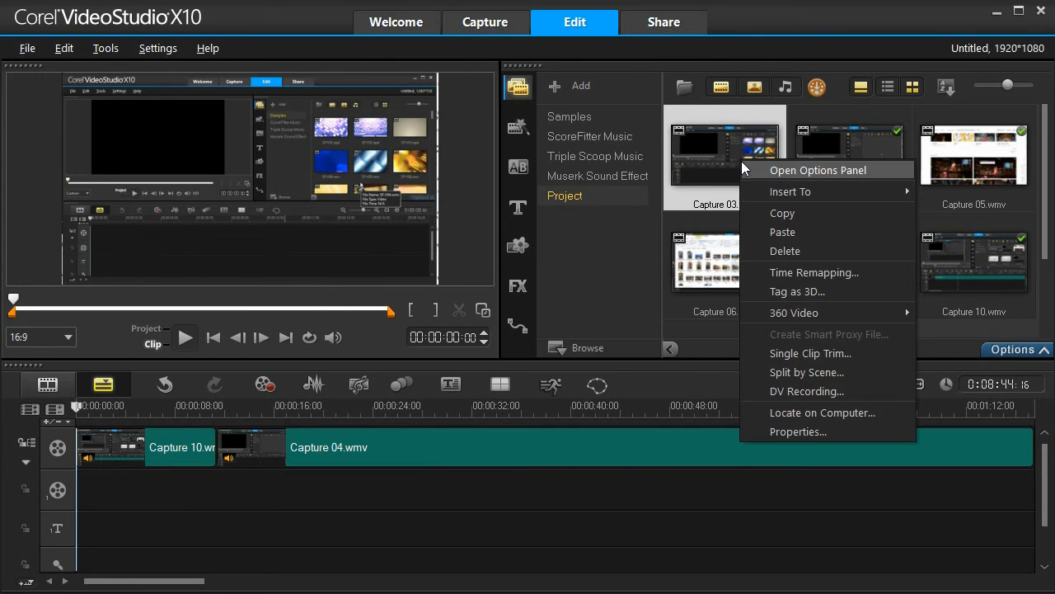
left_click(785, 250)
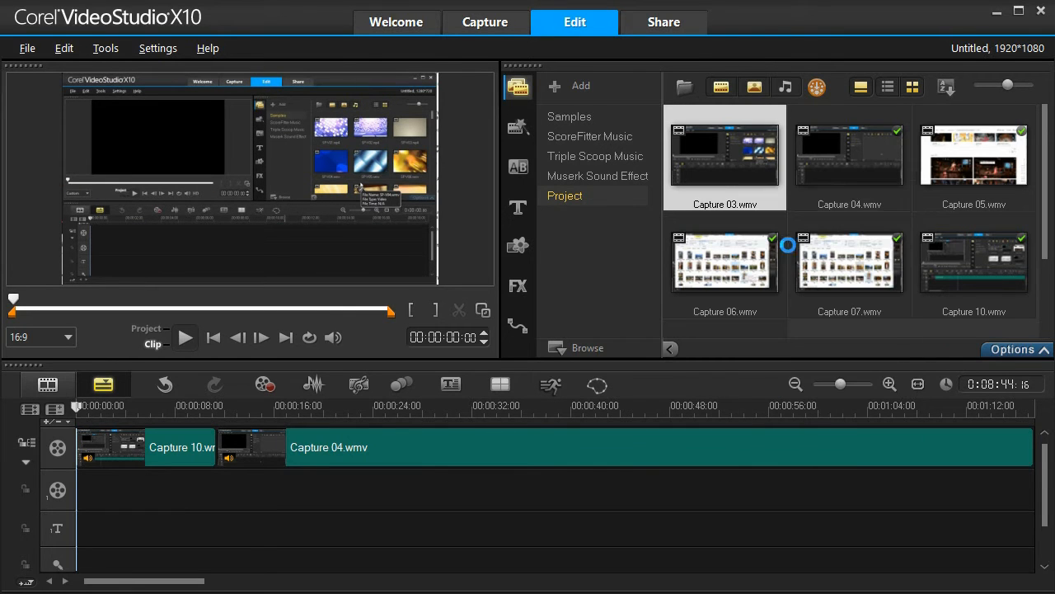
left_click(532, 339)
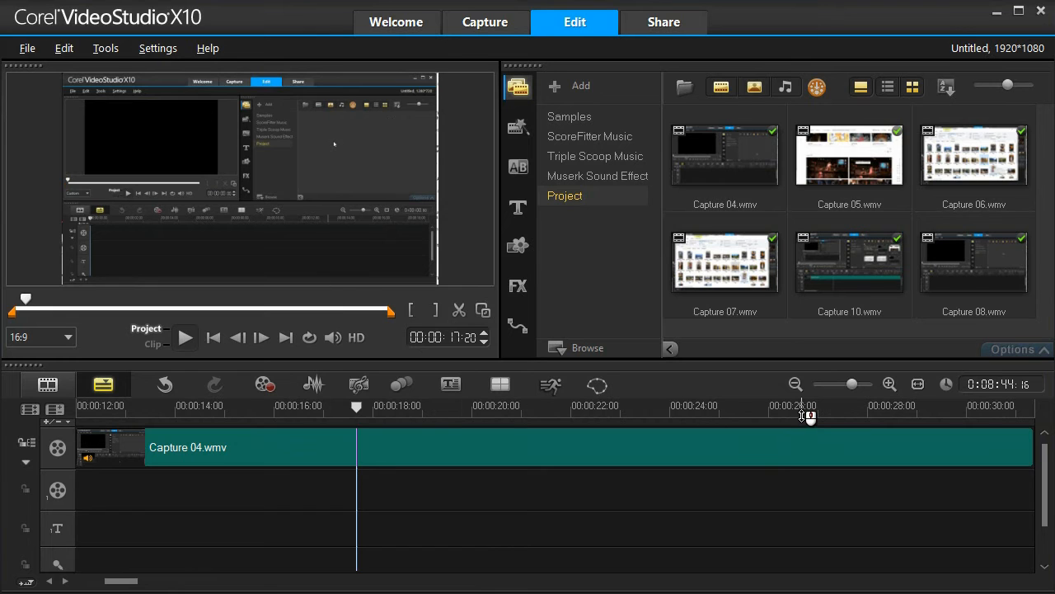
- Magnify the timeline around 00:00:17:20 and play a short section of Capture 04.wmv up to 00:00:18:10
left_click(890, 384)
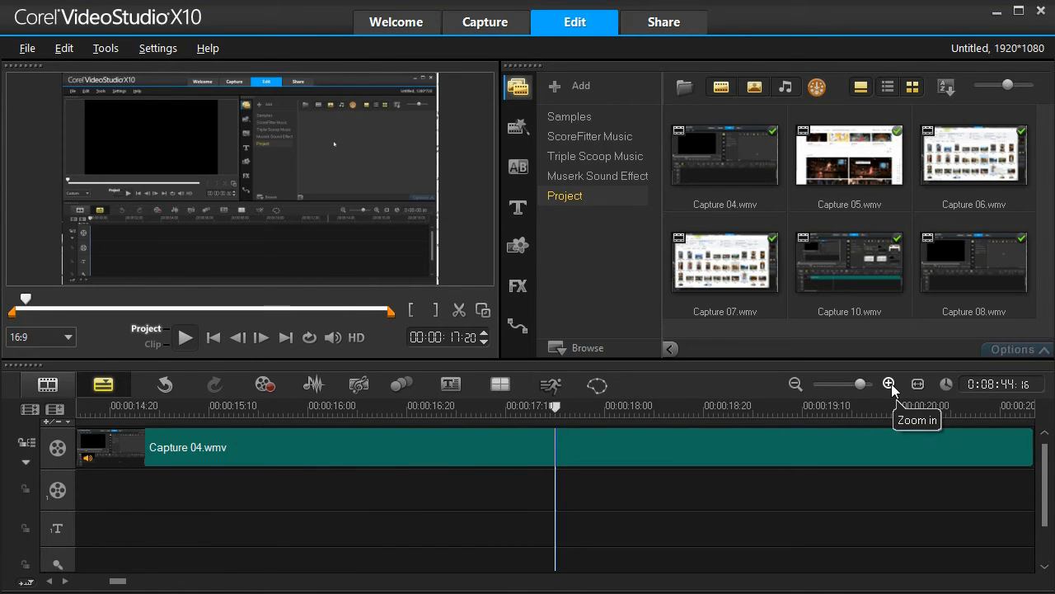
left_click(889, 384)
left_click(889, 384)
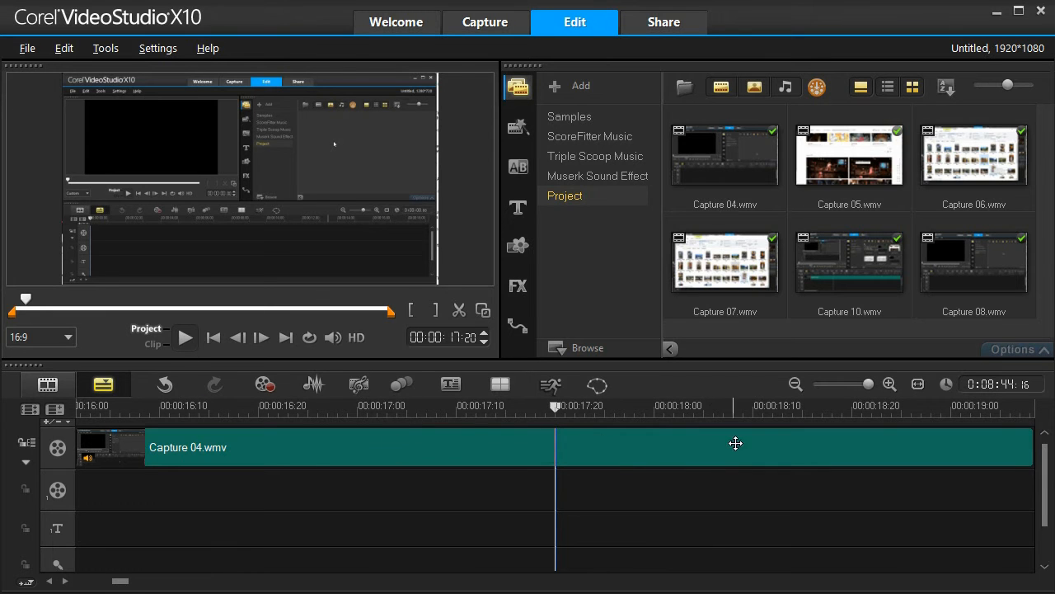
left_click(186, 338)
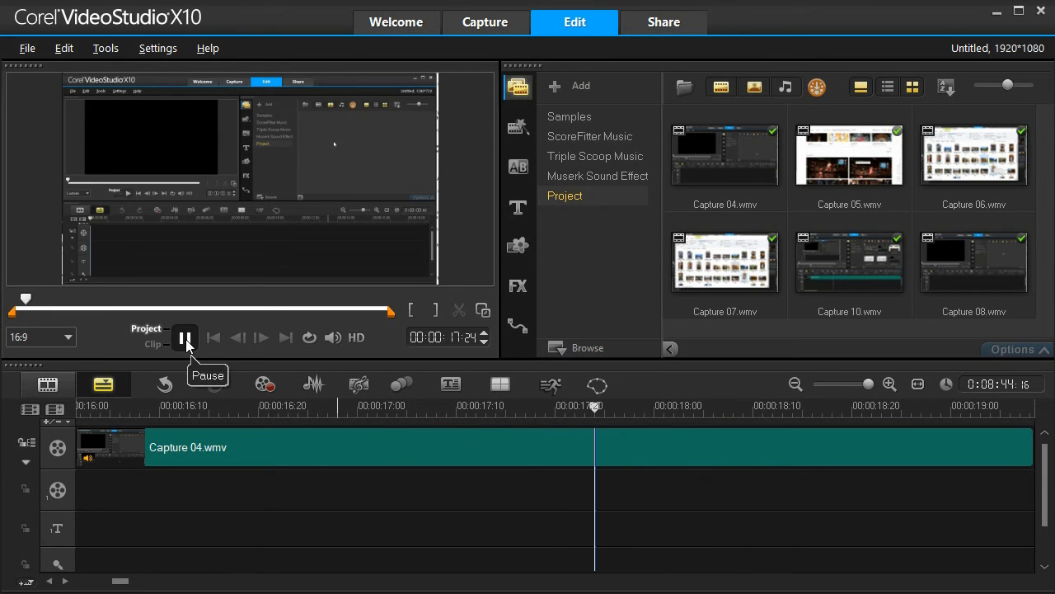
left_click(187, 338)
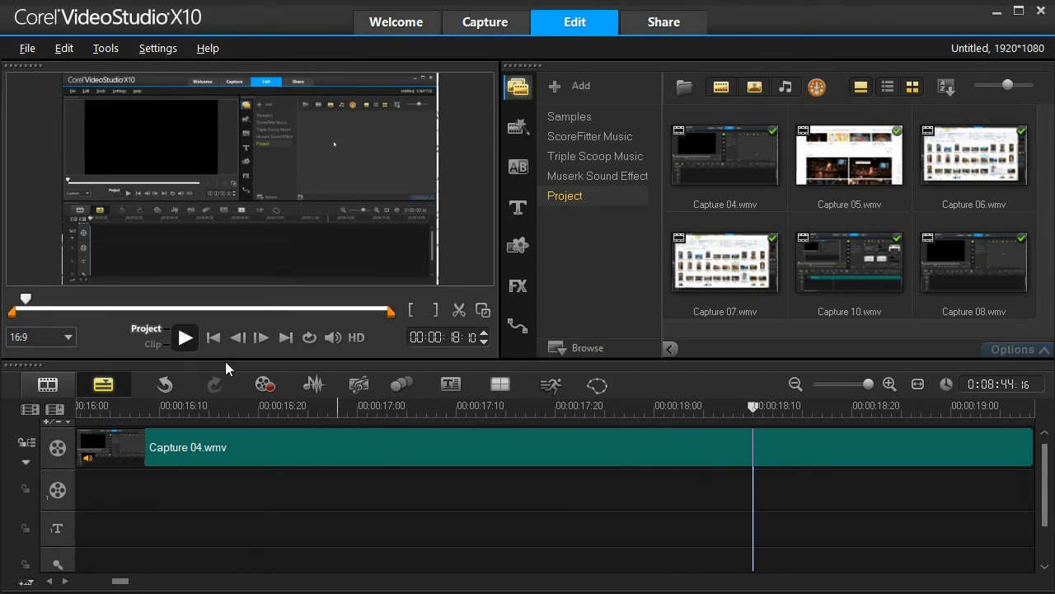
- Set the project's mark-in point at 00:00:17:15 and its mark-out point at 00:00:18:24
left_click(506, 408)
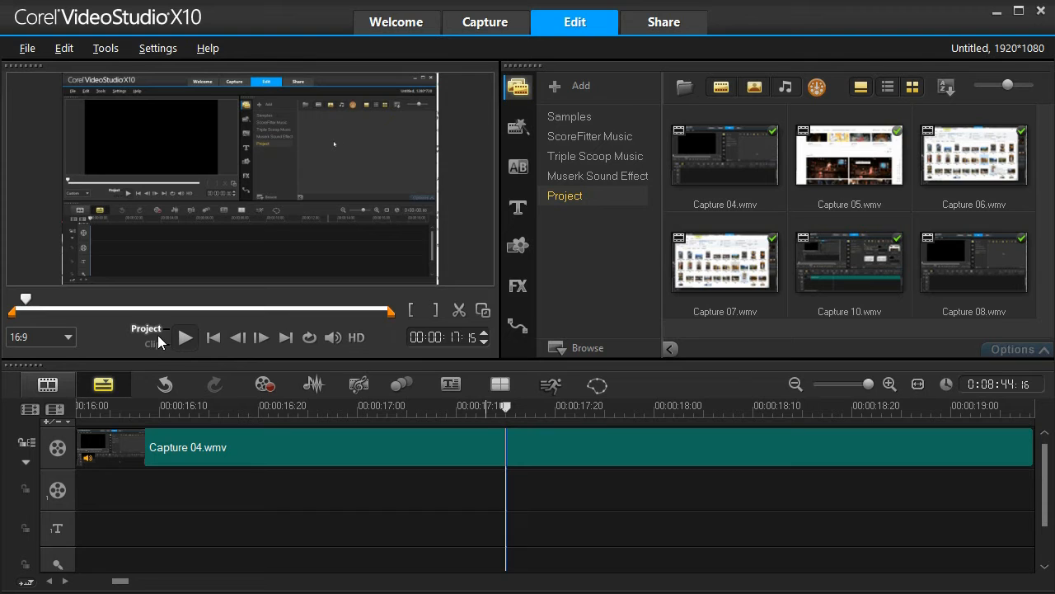
left_click(411, 311)
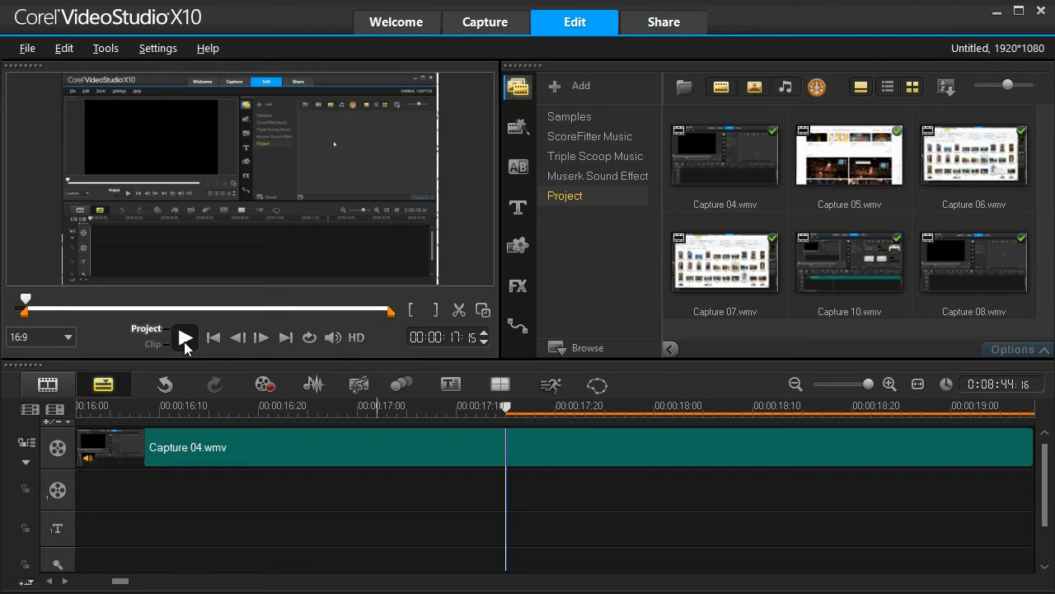
left_click(893, 409)
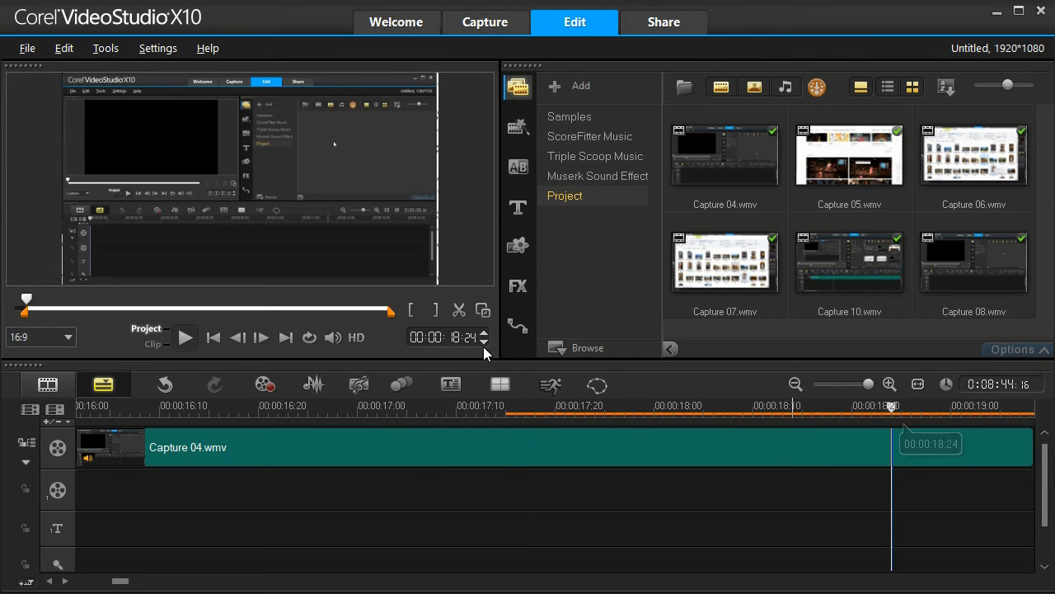
left_click(436, 310)
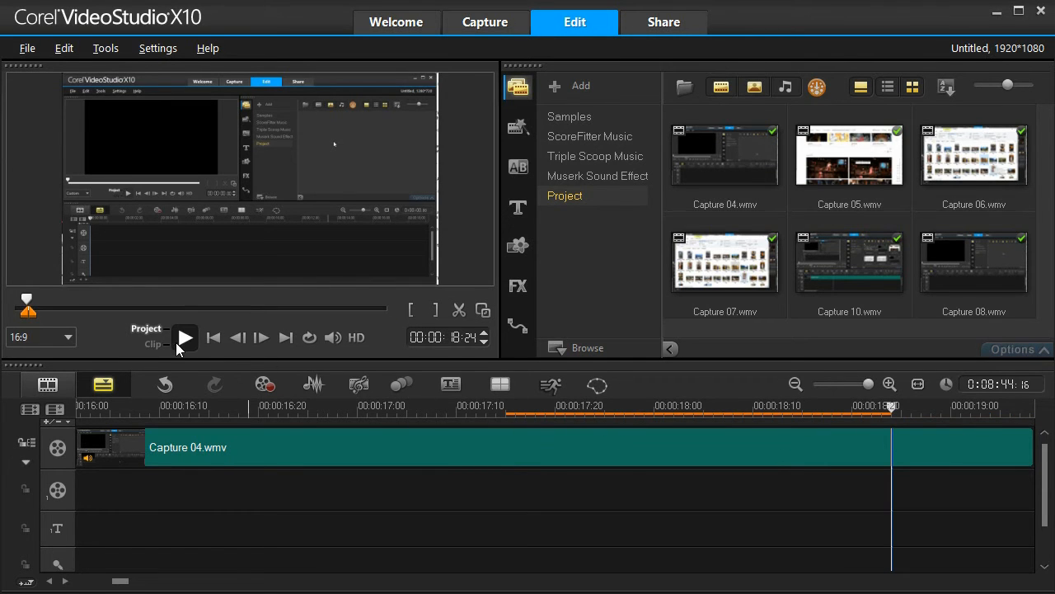
- Play the marked range briefly and move the project's mark-in point to 00:00:17:13
left_click(185, 338)
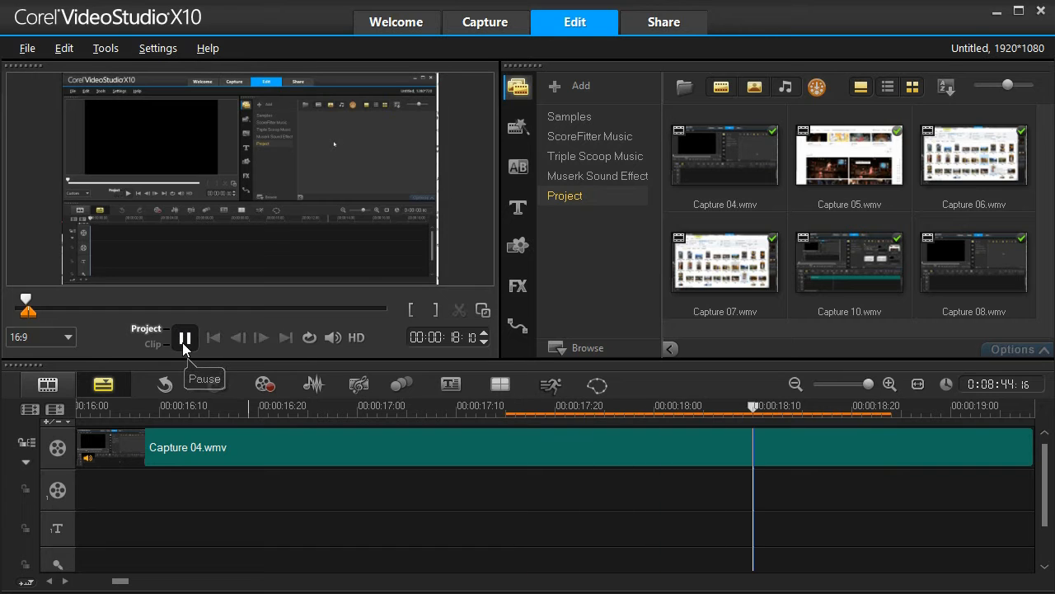
left_click(185, 338)
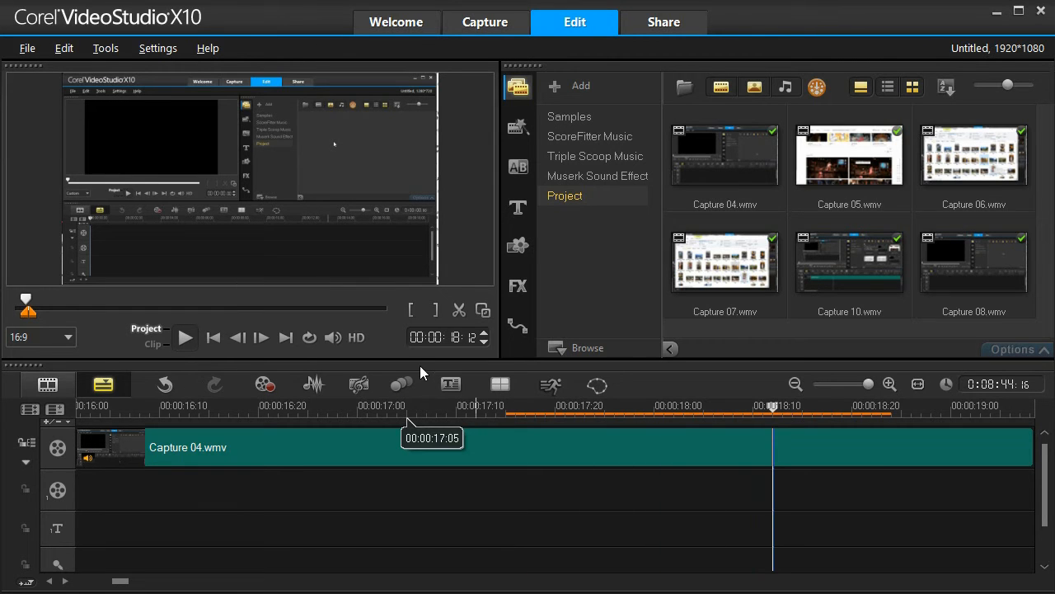
left_click(486, 404)
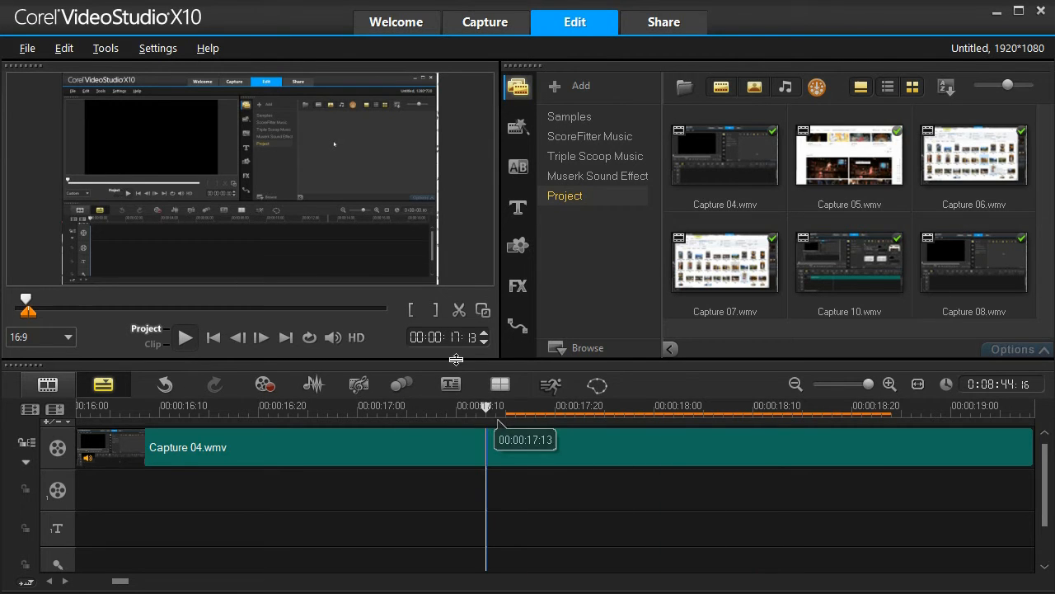
left_click(410, 311)
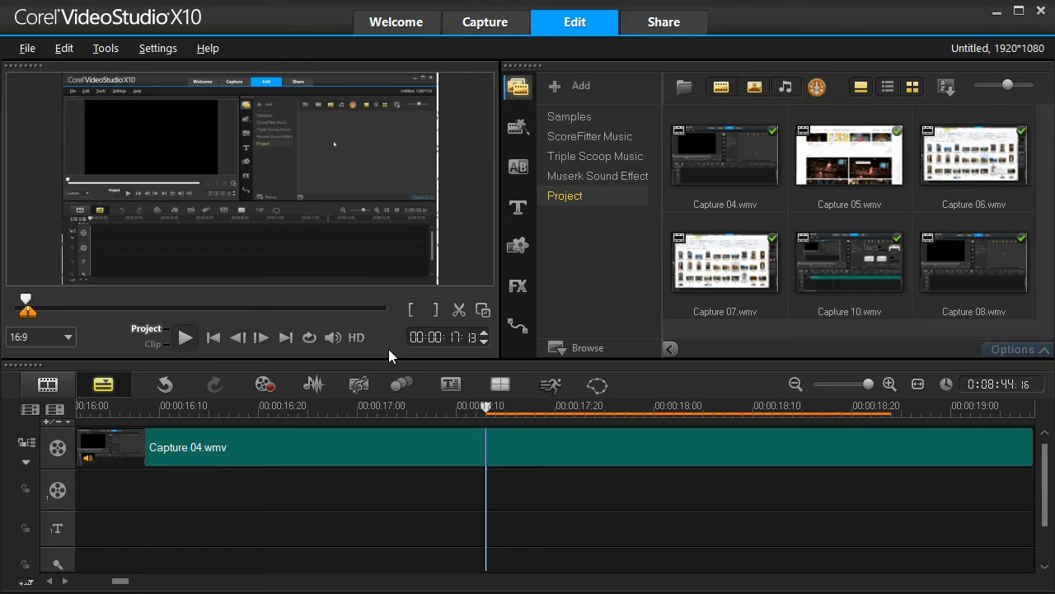
- Play the adjusted range in the project preview and return the playhead to the mark-in point
left_click(185, 338)
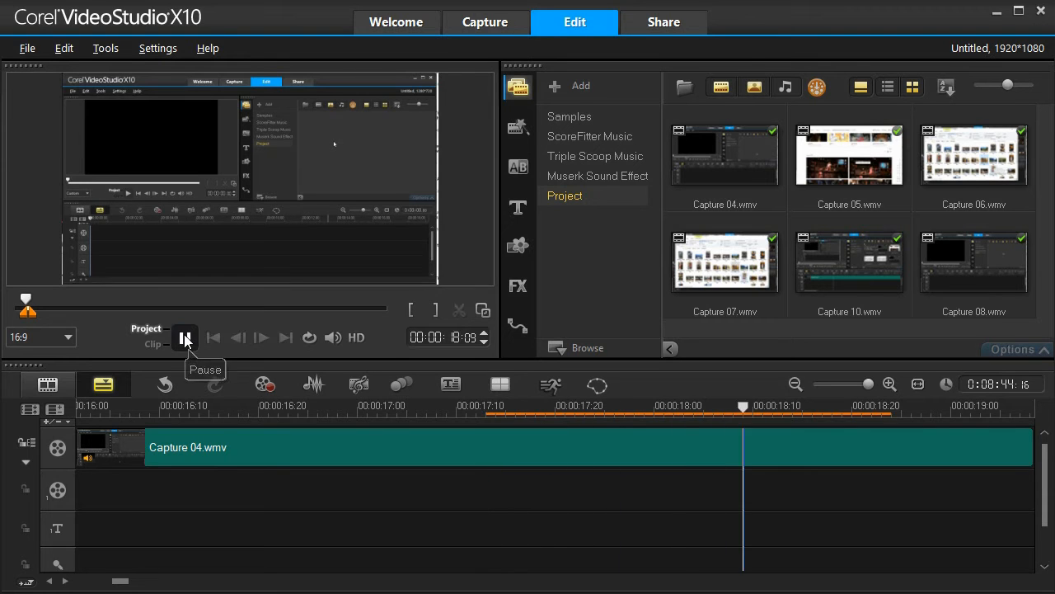
left_click(186, 338)
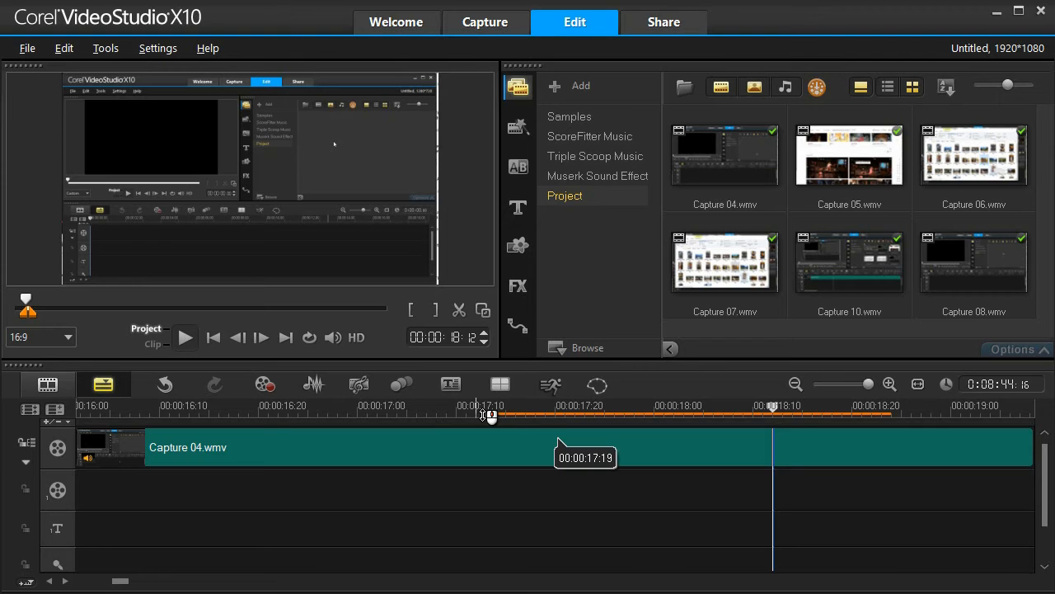
left_click(212, 338)
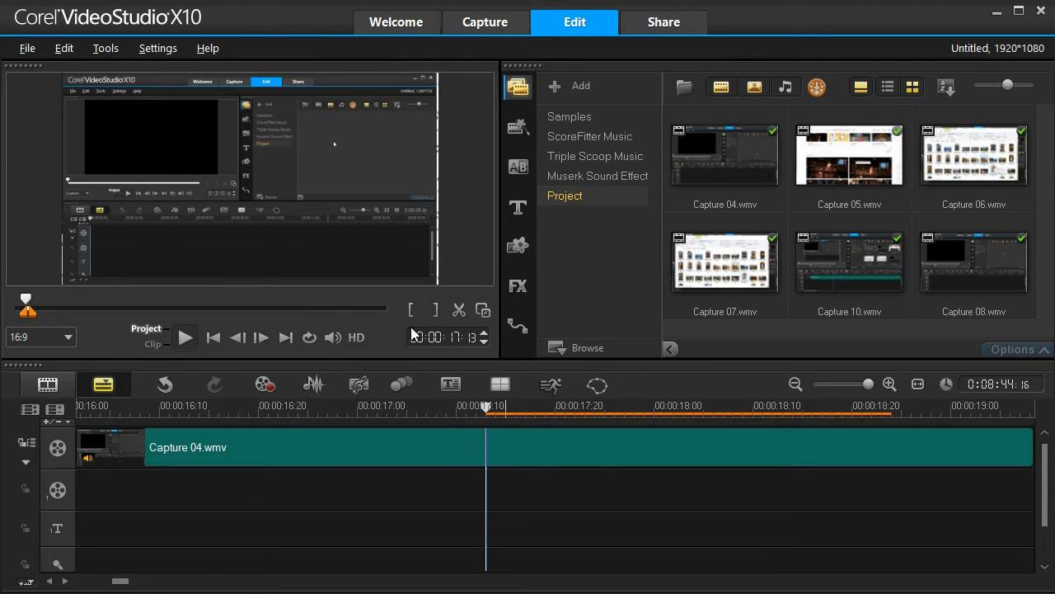
- Trim the start of Capture 04.wmv in clip mode to clip time 00:00:21:29
left_click(159, 343)
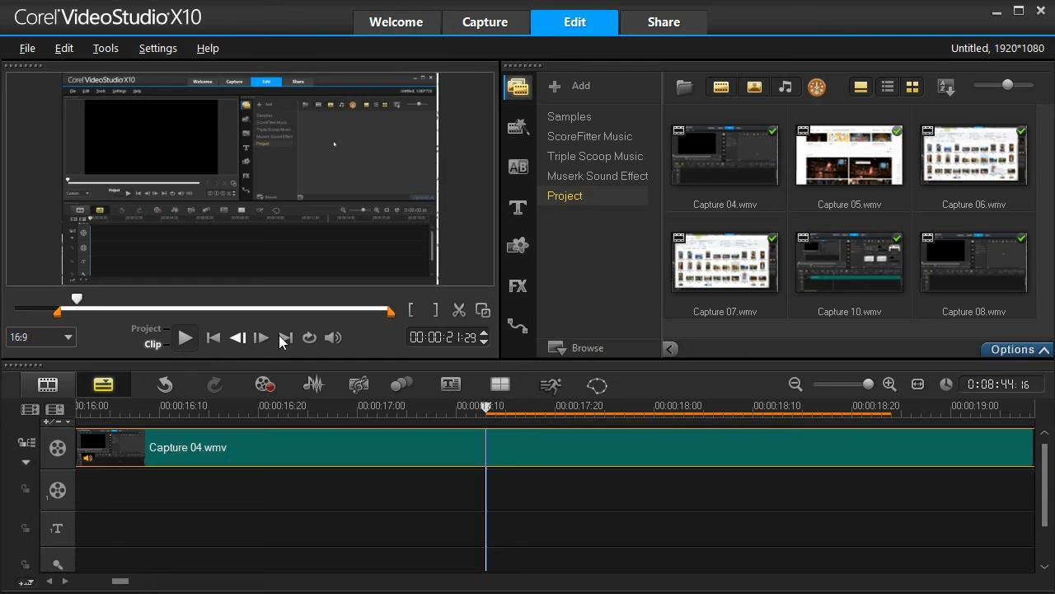
left_click(412, 311)
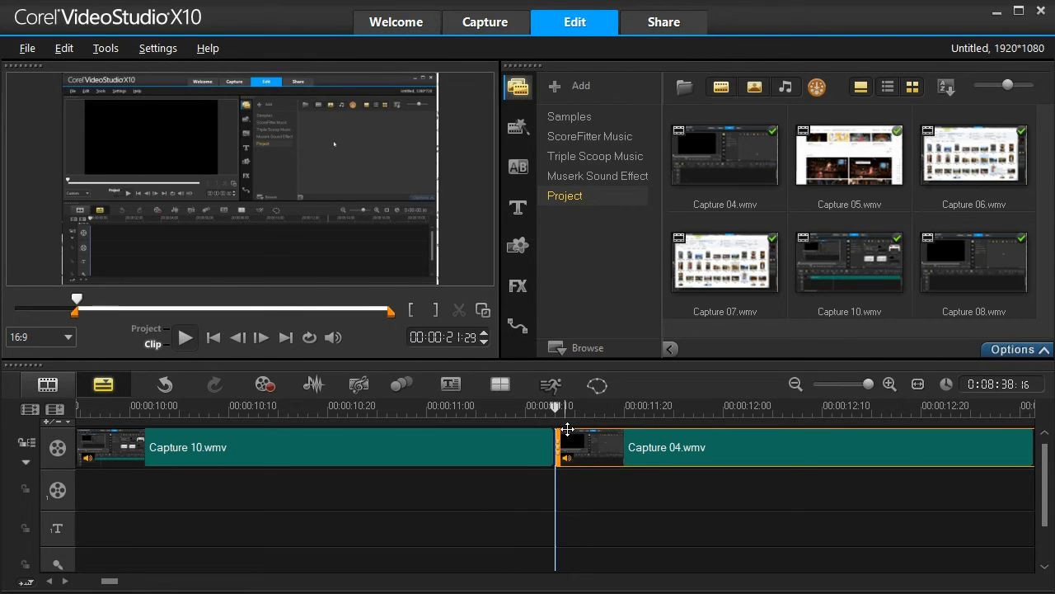
- Examine the cut between Capture 10.wmv and Capture 04.wmv at several timeline zoom levels, with the playhead moved to 00:00:12:10
left_click(795, 387)
left_click(796, 385)
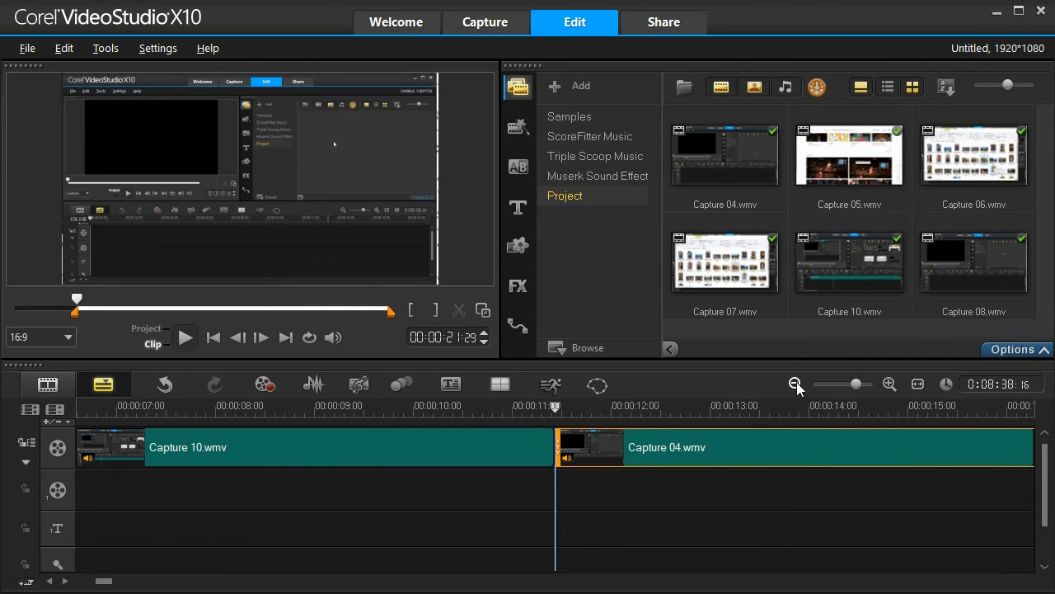
left_click(796, 384)
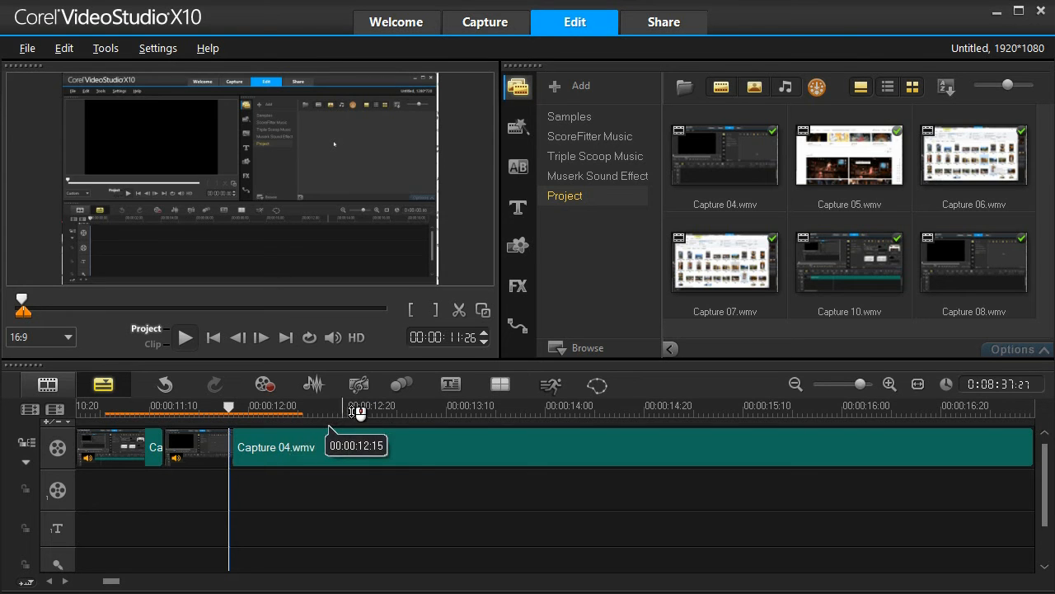
scroll(334, 405, "down", 1)
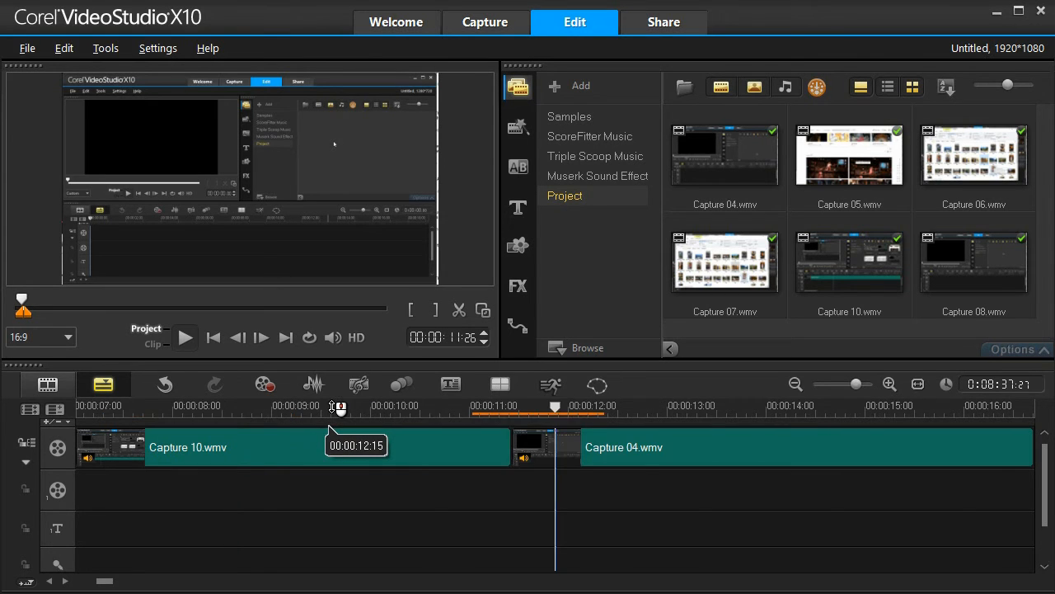
scroll(334, 406, "down", 1)
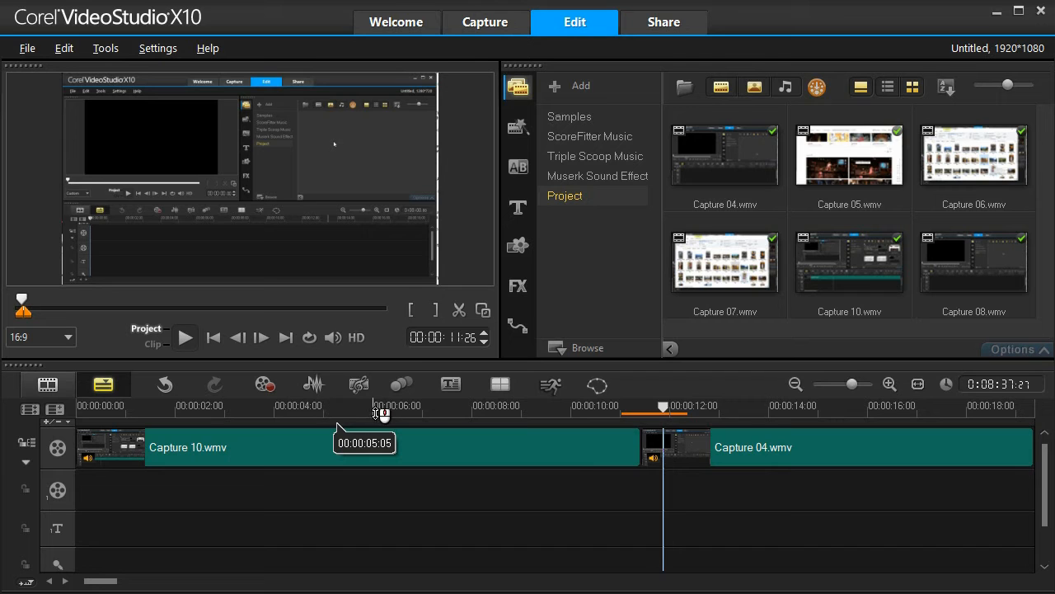
scroll(388, 412, "up", 1)
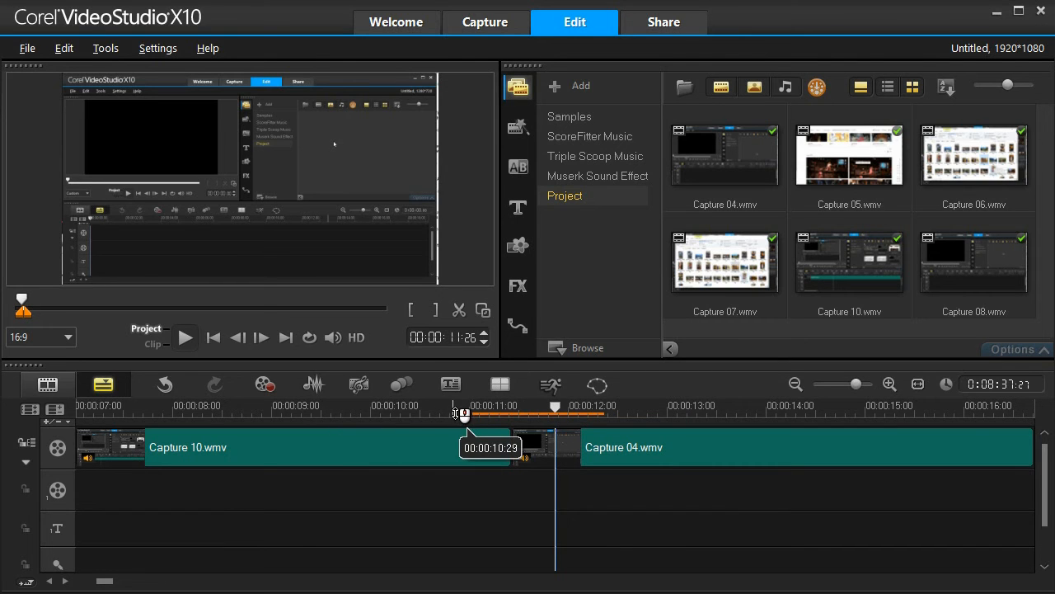
scroll(453, 461, "up", 1)
left_click(476, 491)
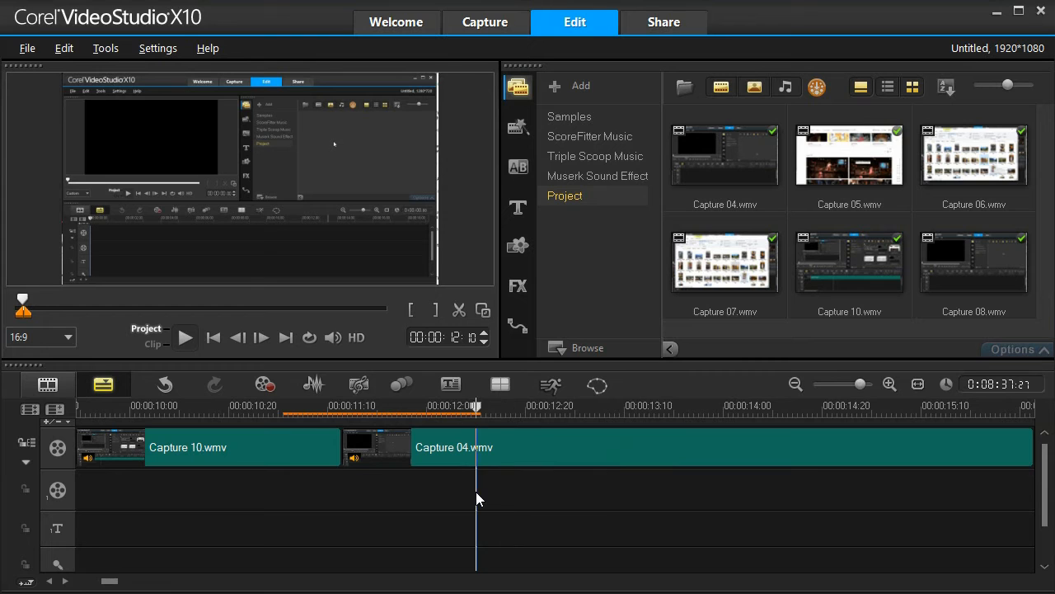
scroll(485, 495, "down", 2)
scroll(485, 495, "up", 3)
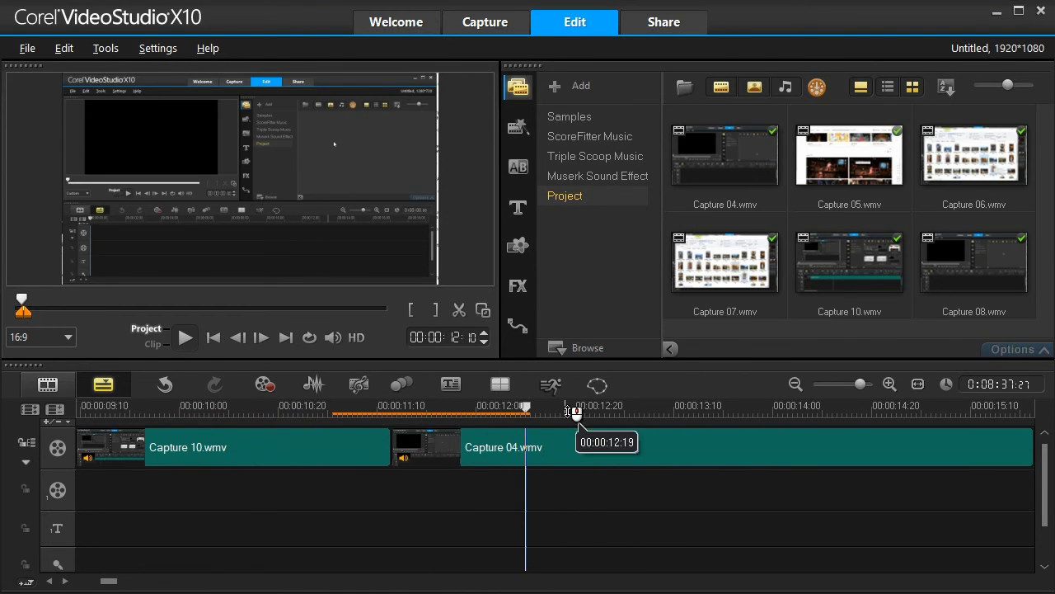
scroll(576, 415, "down", 1)
scroll(575, 414, "up", 3)
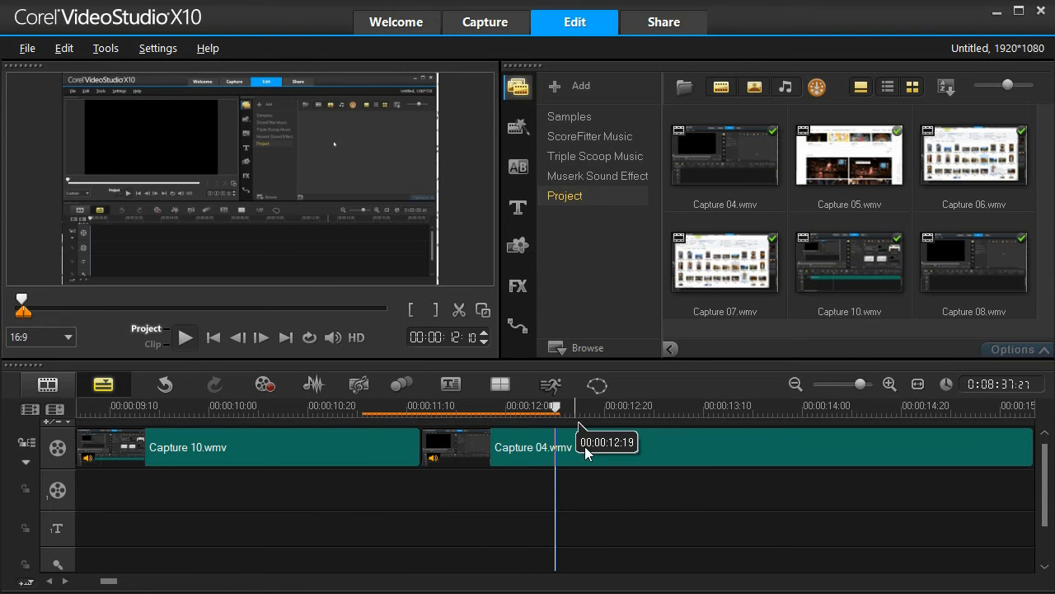
scroll(625, 498, "up", 1)
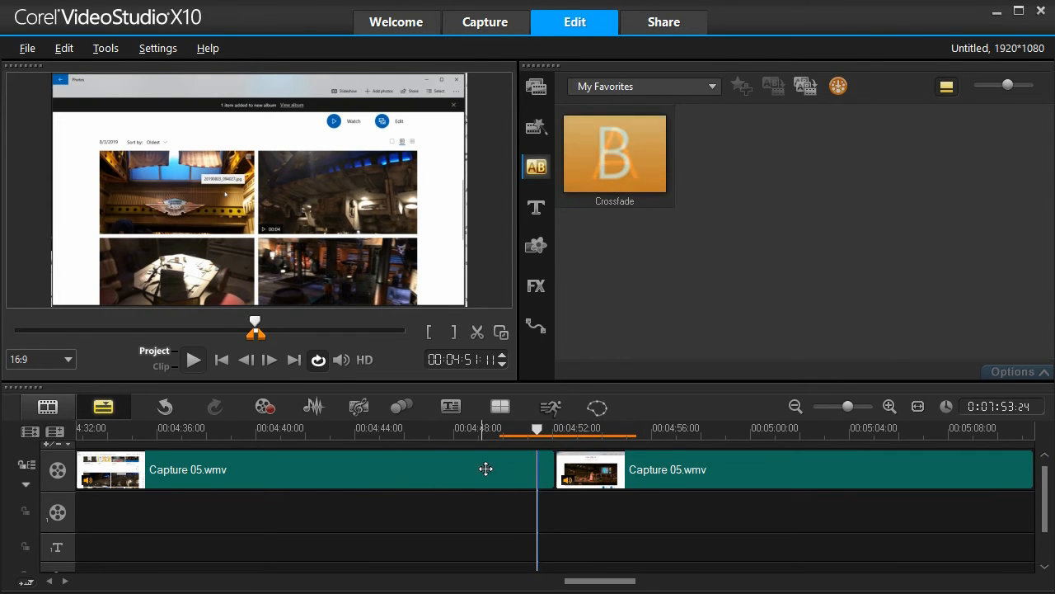
- Scrub the playhead around the cut between the two Capture 05.wmv clips and play the project briefly across it
left_click_drag(539, 430, 551, 427)
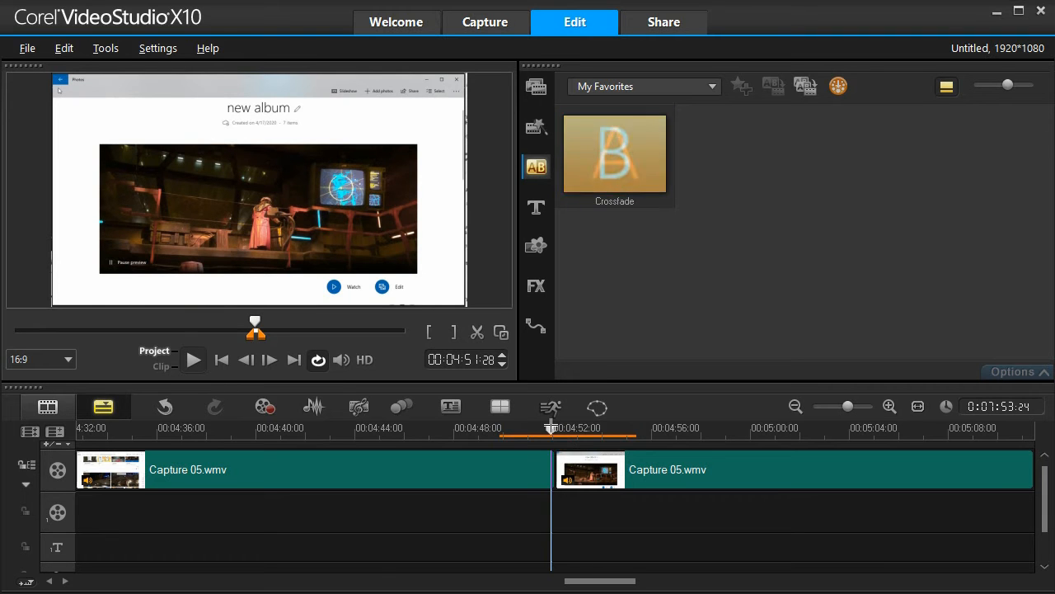
left_click_drag(551, 426, 528, 426)
left_click(191, 360)
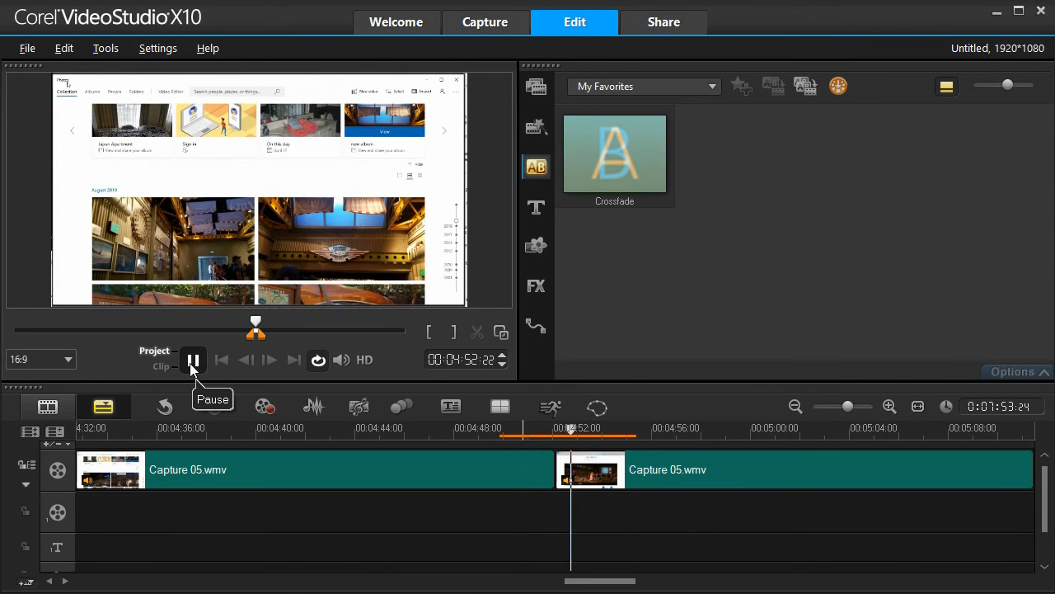
left_click(193, 362)
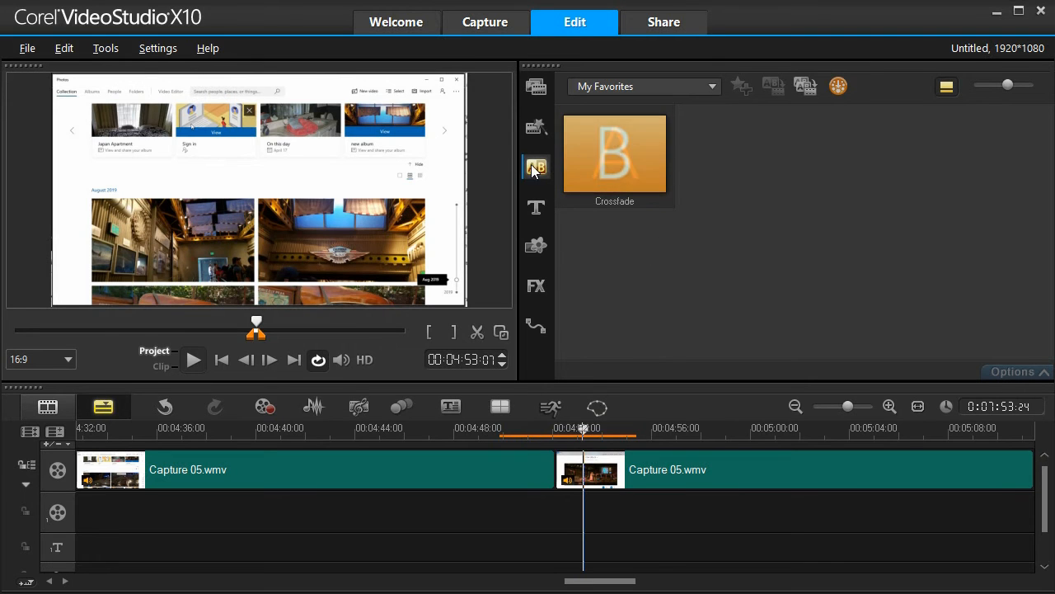
- Browse all transitions, return to My Favorites, and add the Crossfade transition between the two Capture 05.wmv clips
left_click(630, 88)
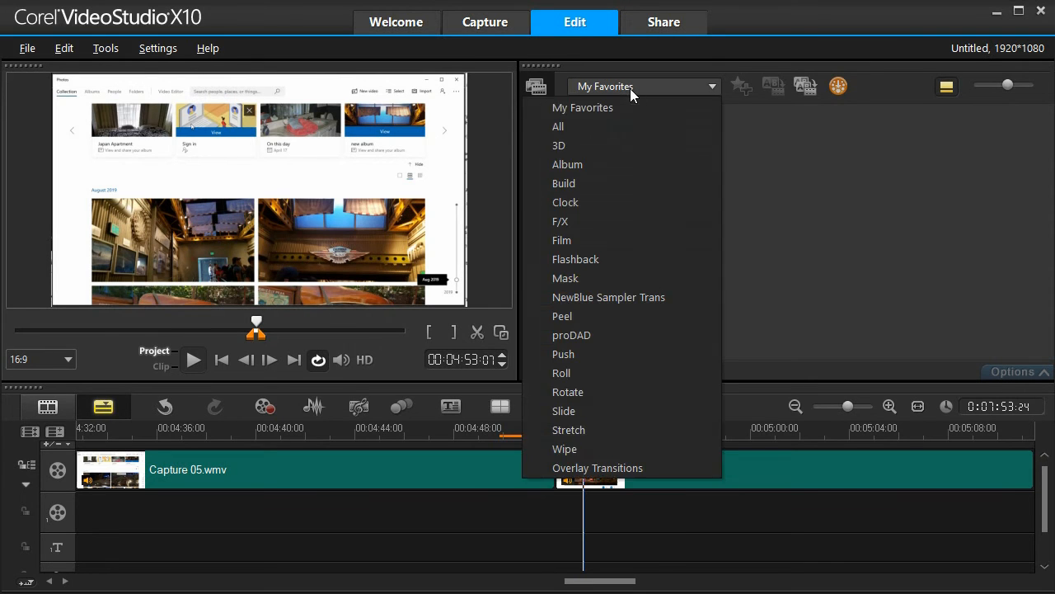
left_click(608, 125)
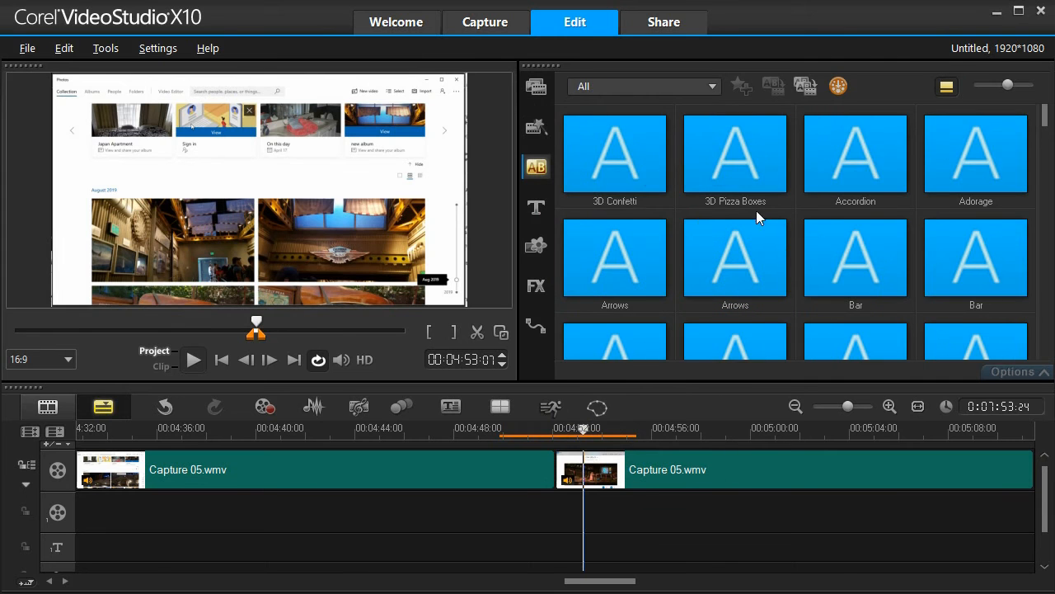
left_click(652, 92)
left_click(595, 105)
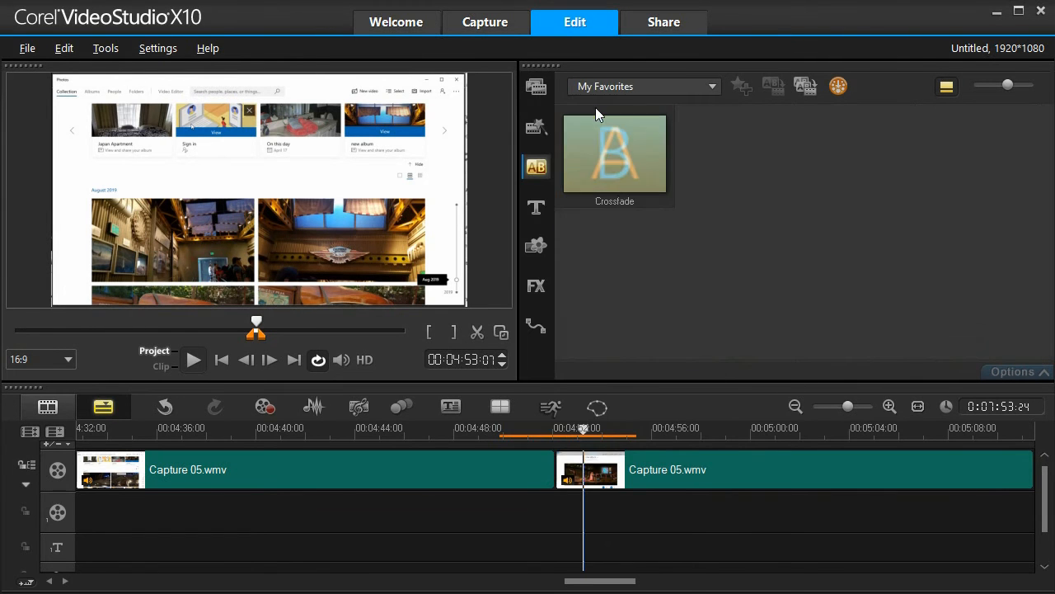
left_click(626, 153)
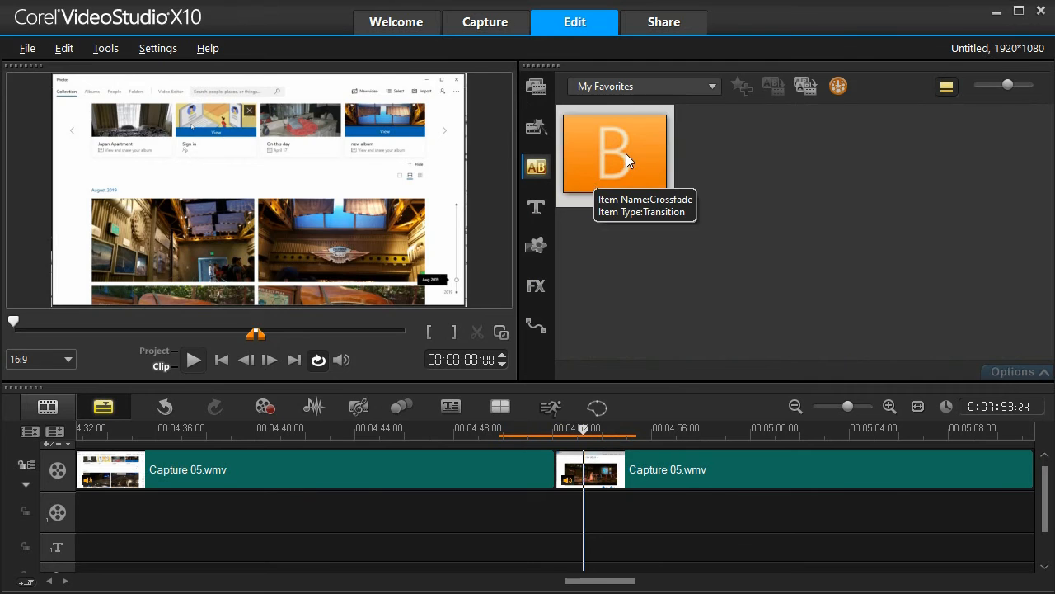
left_click_drag(625, 153, 574, 459)
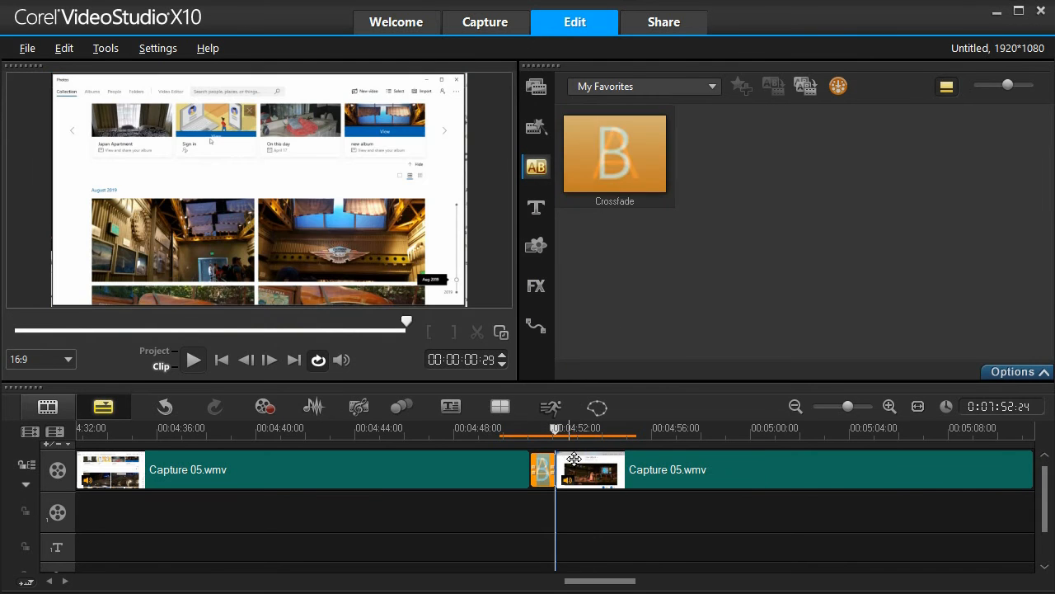
- Play the project from 00:04:50:02 across the crossfade and delete the transition between the two Capture 05.wmv clips
left_click(414, 427)
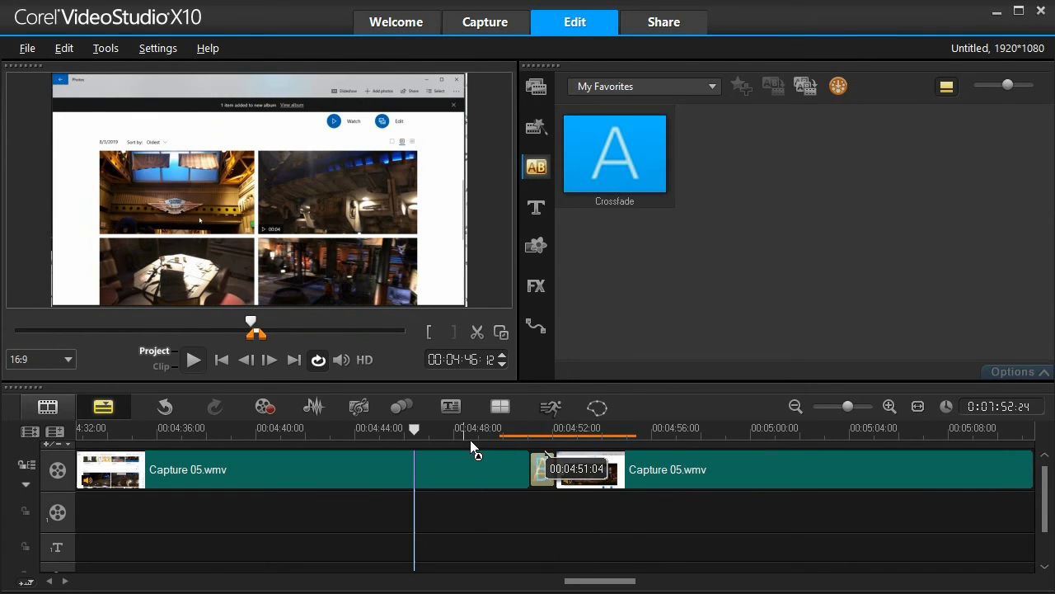
left_click(505, 427)
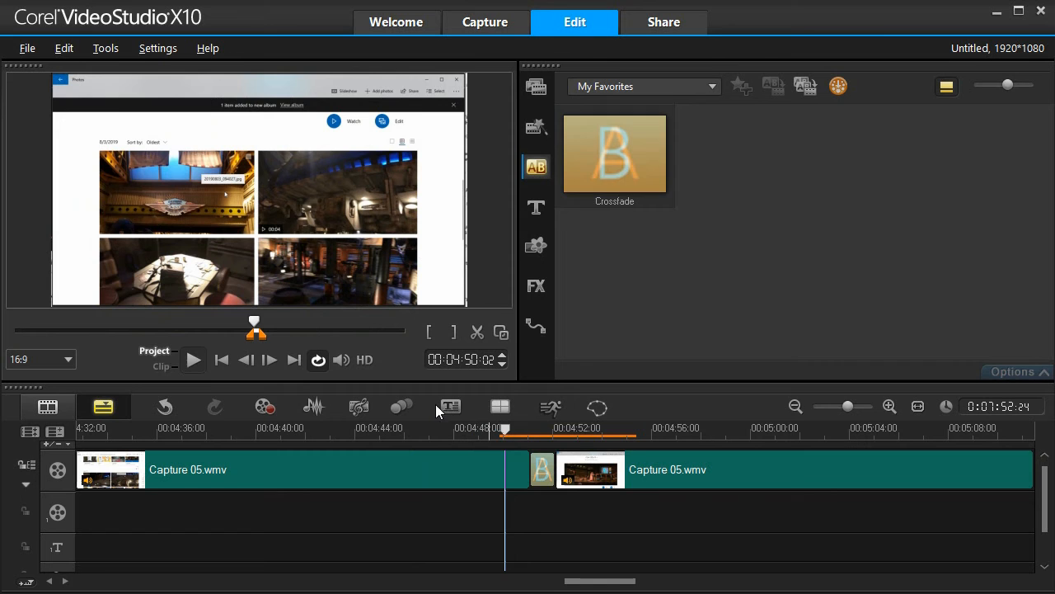
left_click(189, 360)
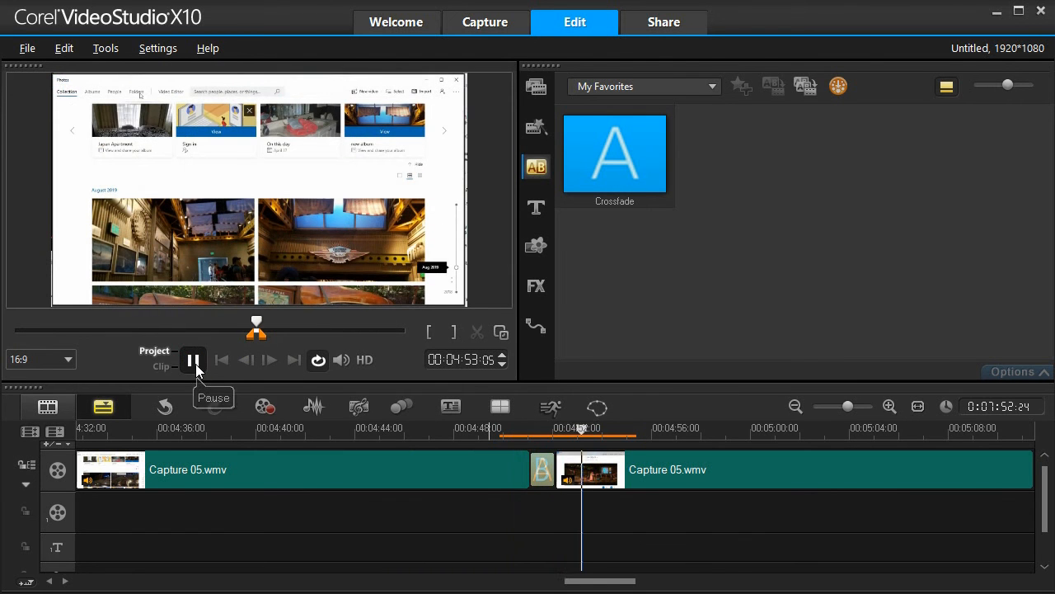
left_click(534, 466)
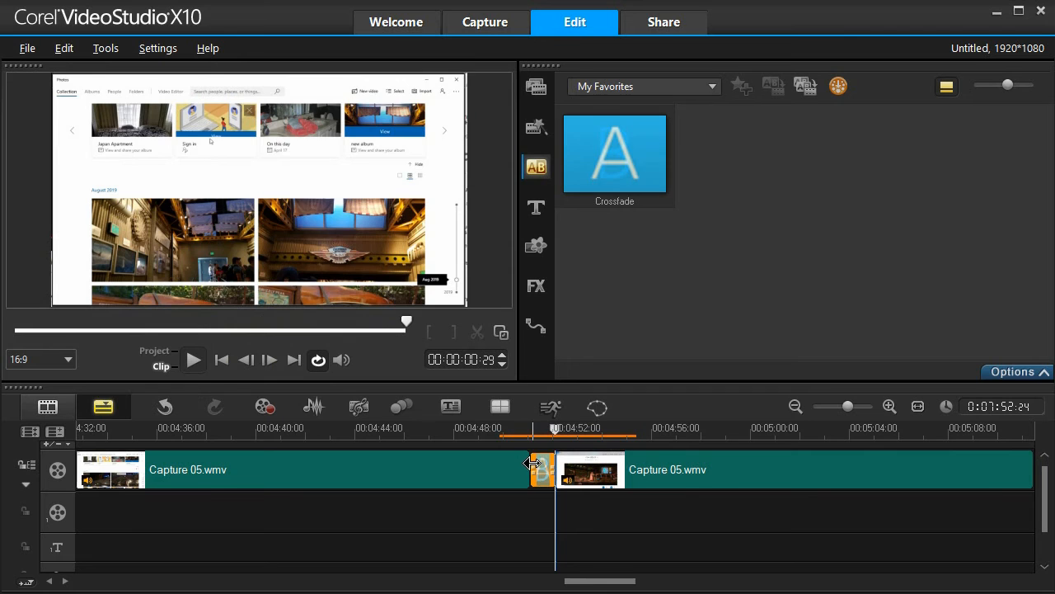
key("Delete")
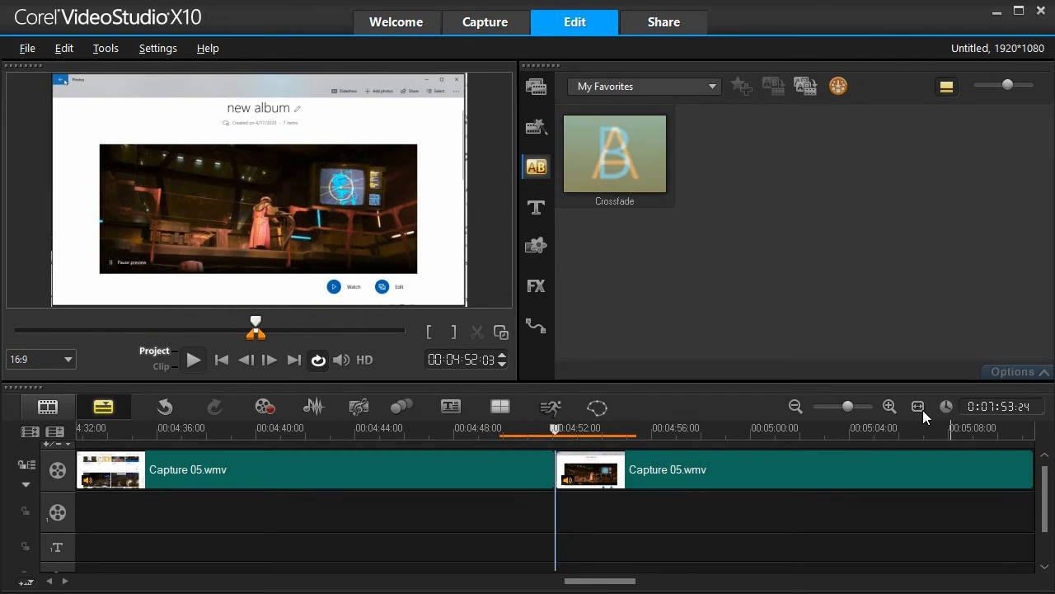
- Split the first Capture 05.wmv clip at 00:04:51:22, just before its cut to the second clip
left_click(890, 407)
left_click(890, 407)
left_click(890, 407)
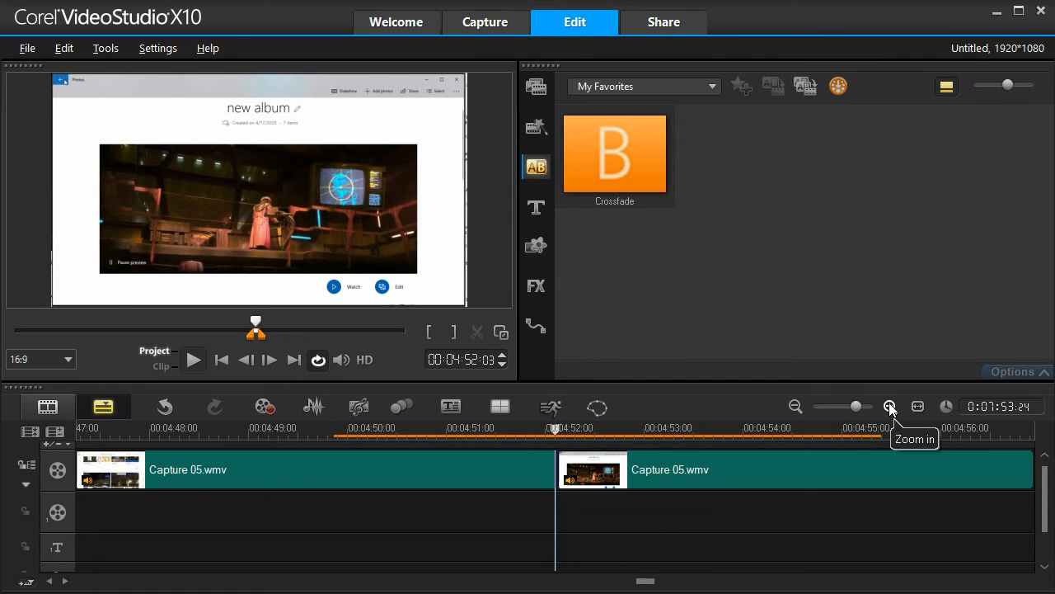
left_click(889, 407)
left_click(890, 407)
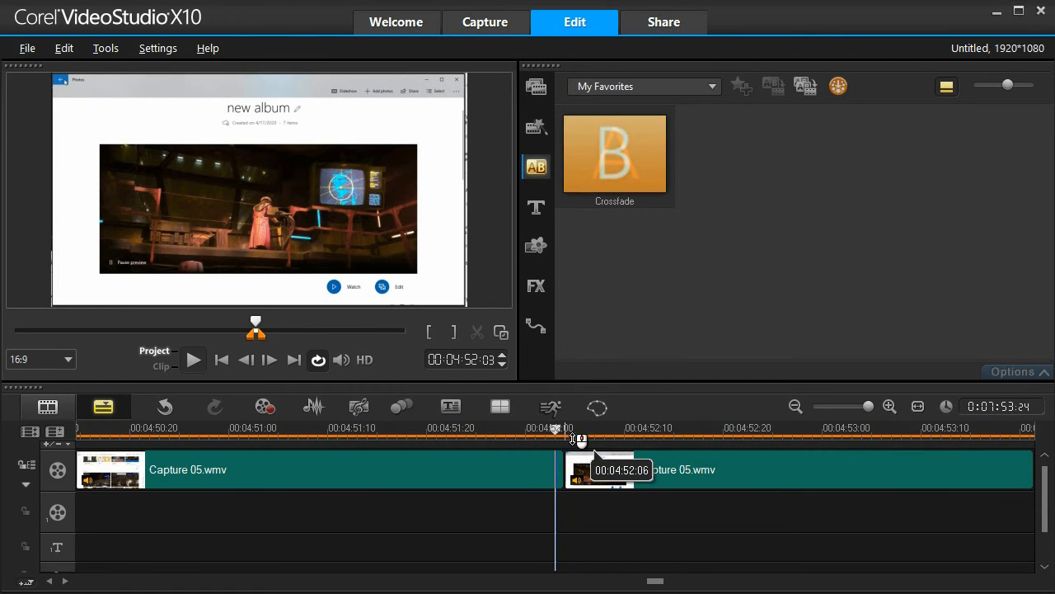
left_click_drag(560, 429, 455, 434)
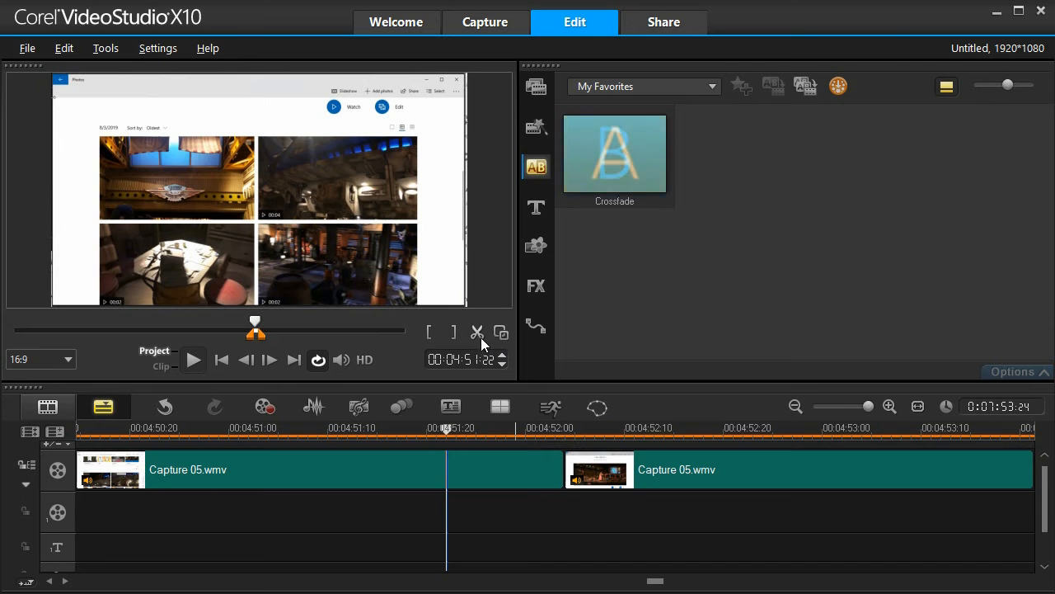
left_click(476, 332)
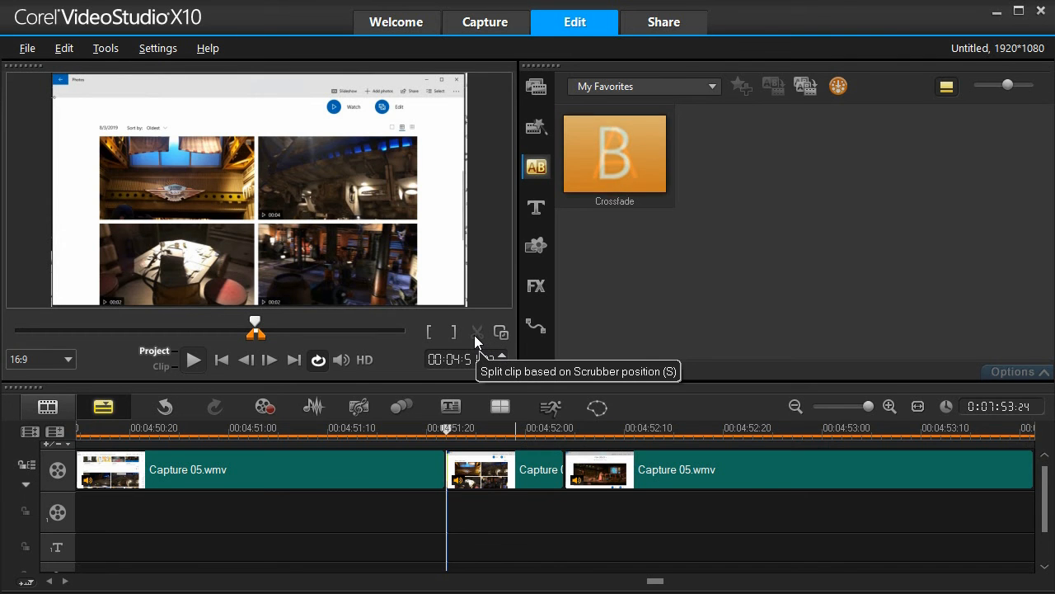
- Split the audio from the short Capture 05.wmv segment just before the original cut
left_click(509, 462)
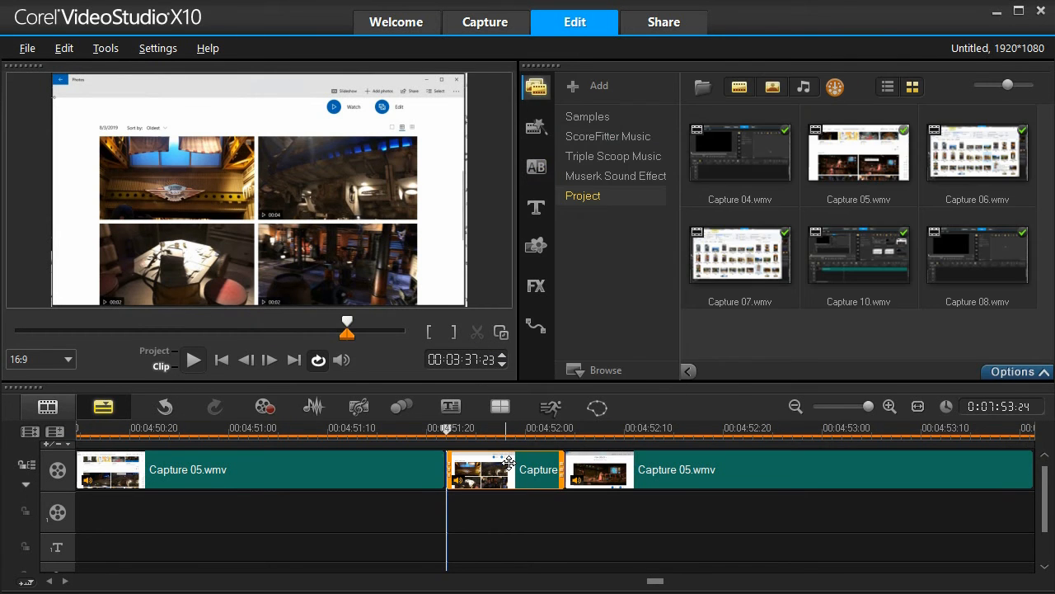
right_click(513, 468)
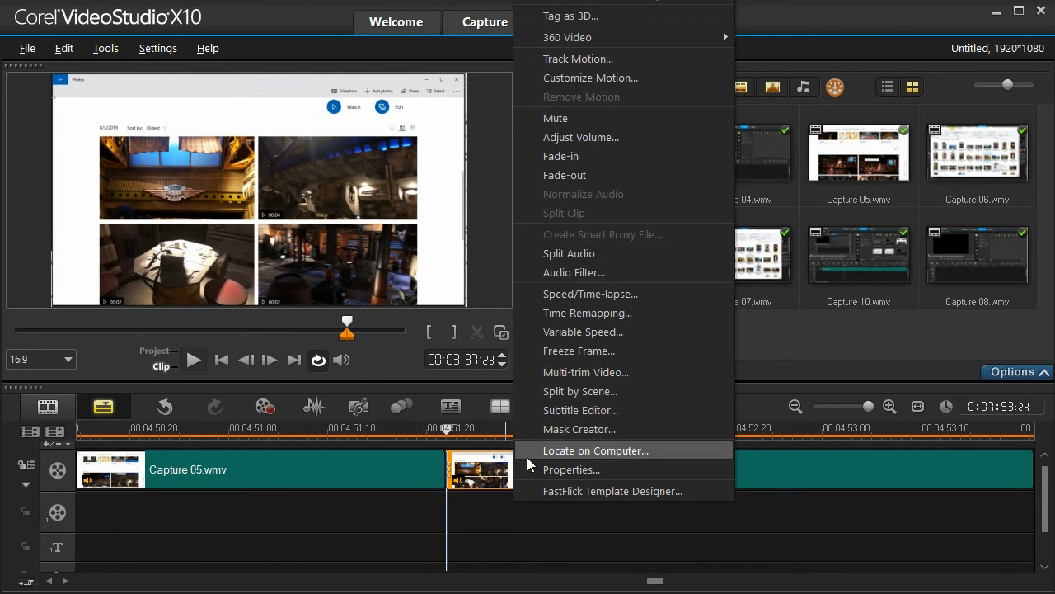
left_click(570, 256)
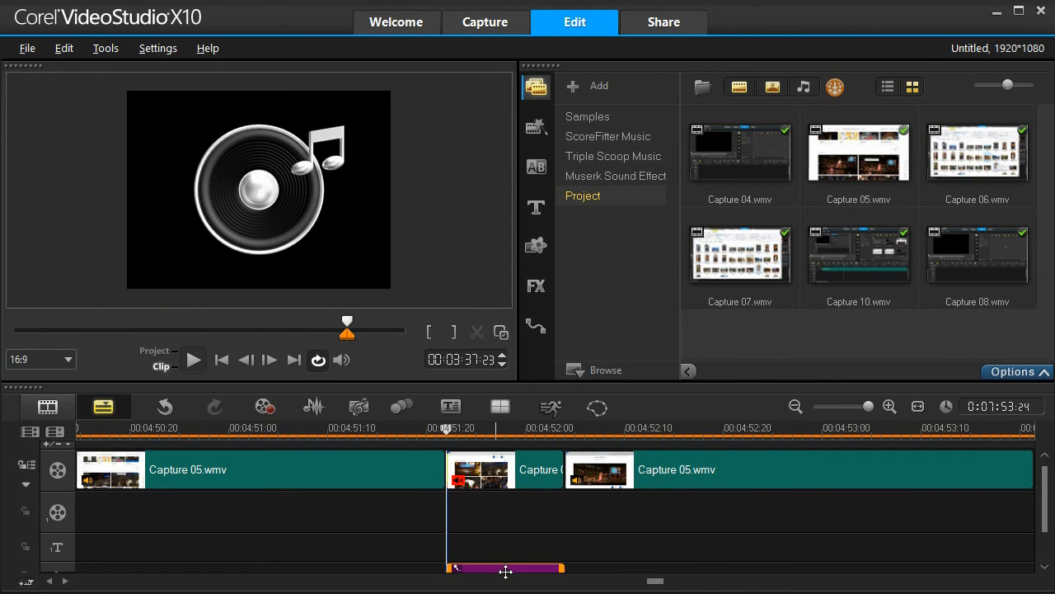
- Split the Capture 05.wmv clip after the cut at 00:04:52:09 and separate the audio from its short first segment
left_click_drag(452, 429, 614, 431)
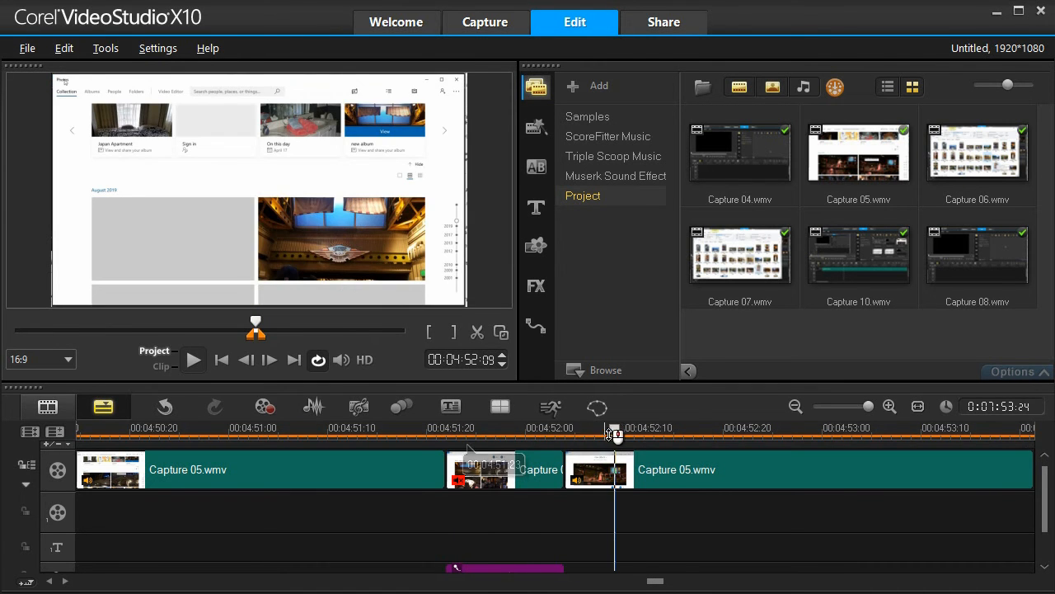
left_click(476, 333)
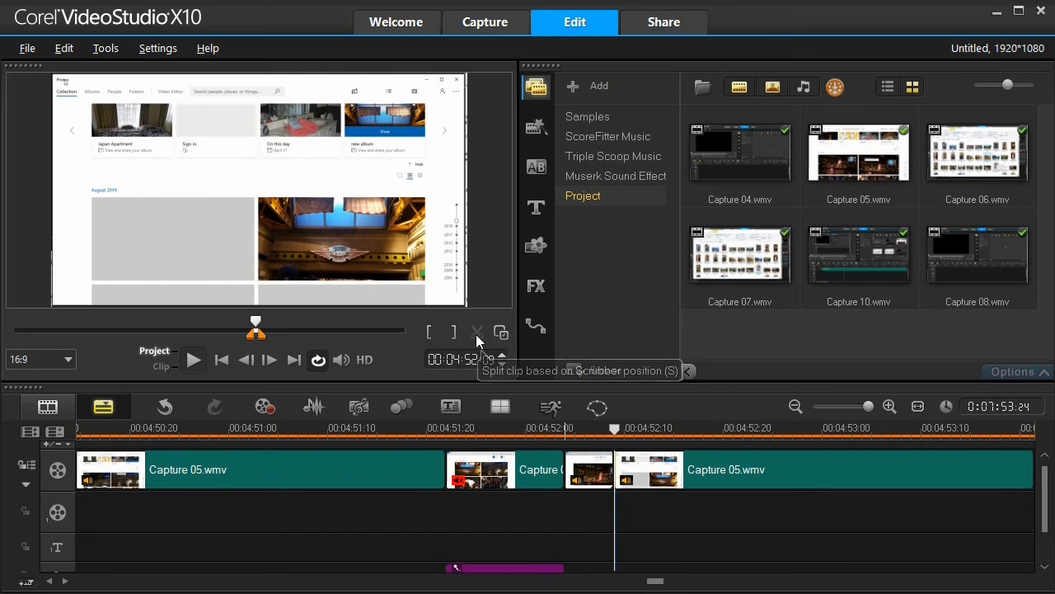
left_click(587, 478)
right_click(587, 479)
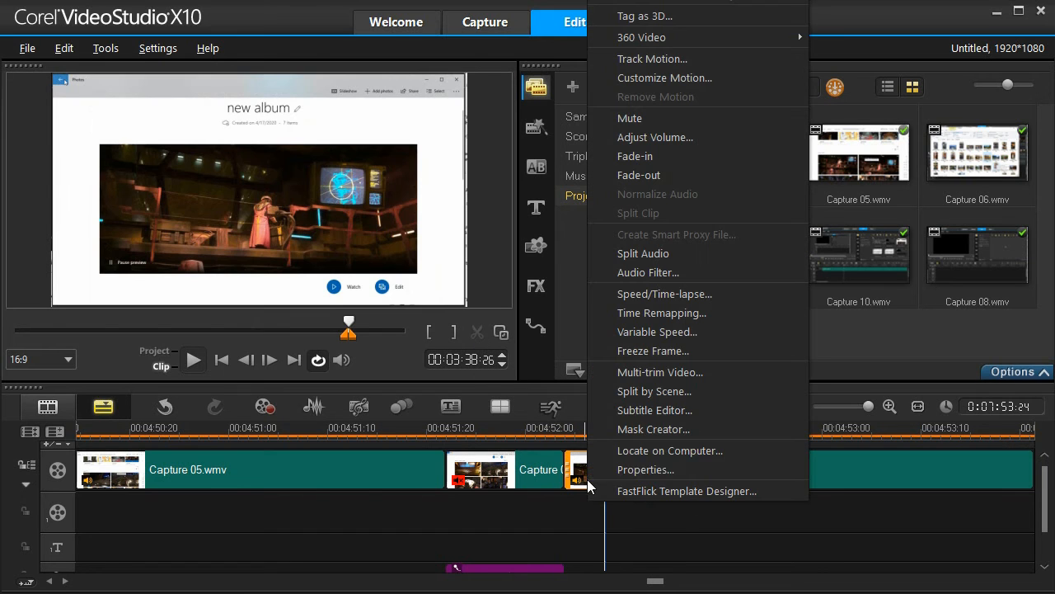
left_click(668, 262)
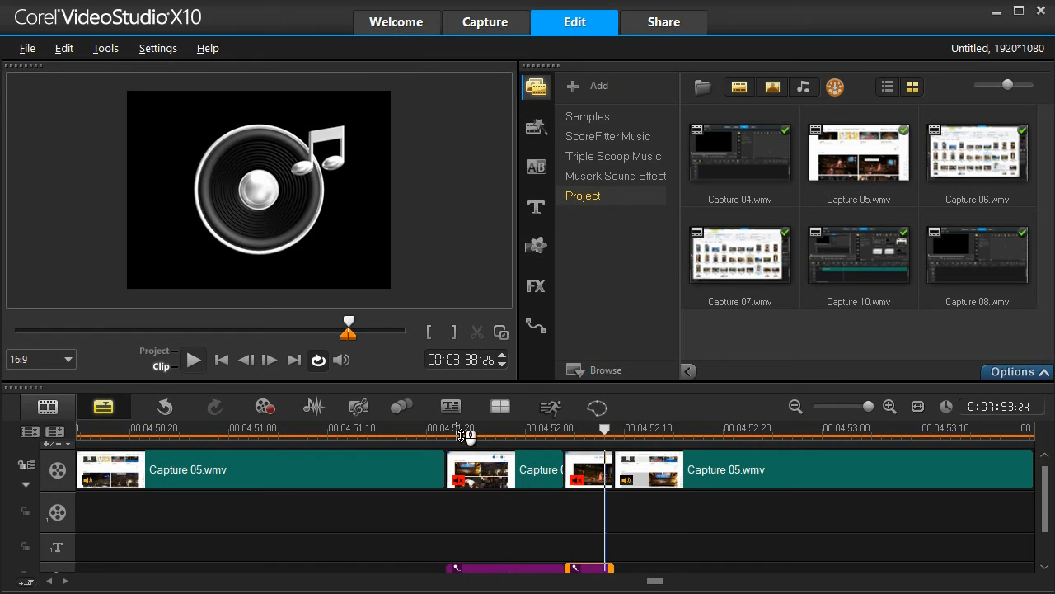
- Take a snapshot of the project frame at 00:04:51:23, within the first short muted Capture 05.wmv segment
left_click(458, 434)
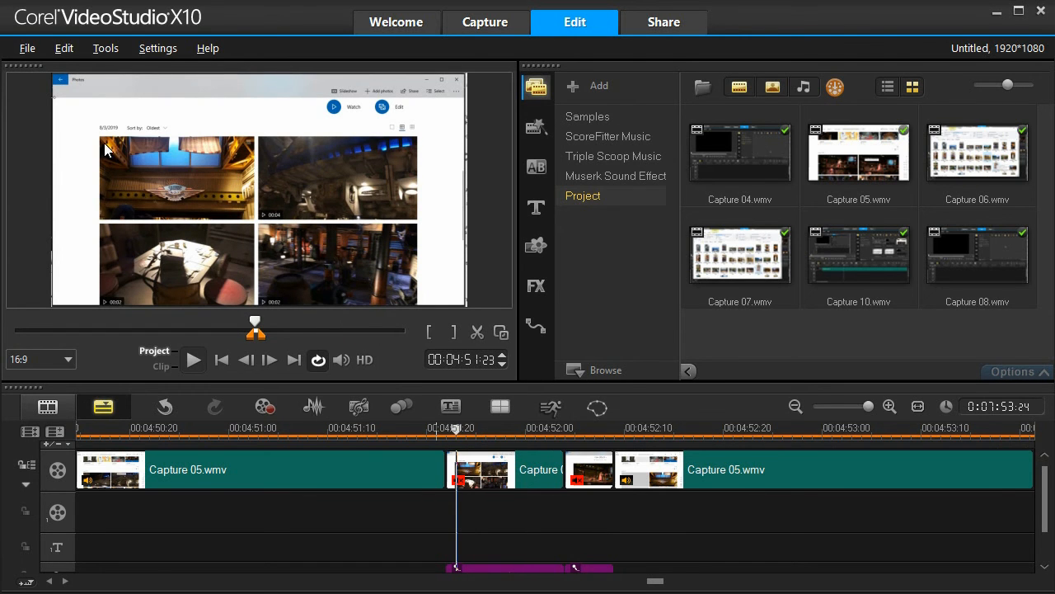
left_click(66, 49)
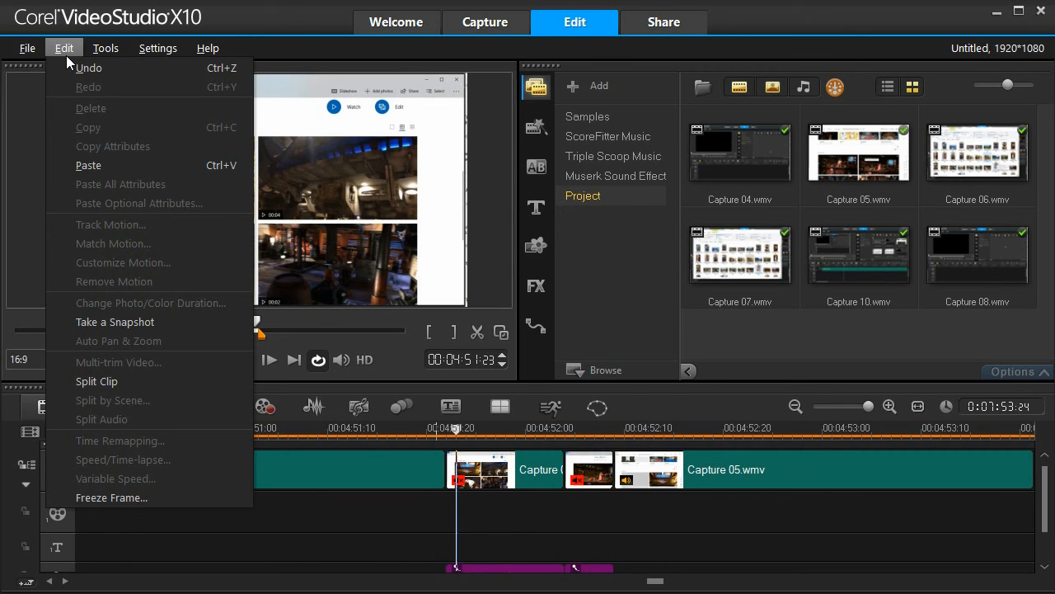
left_click(132, 323)
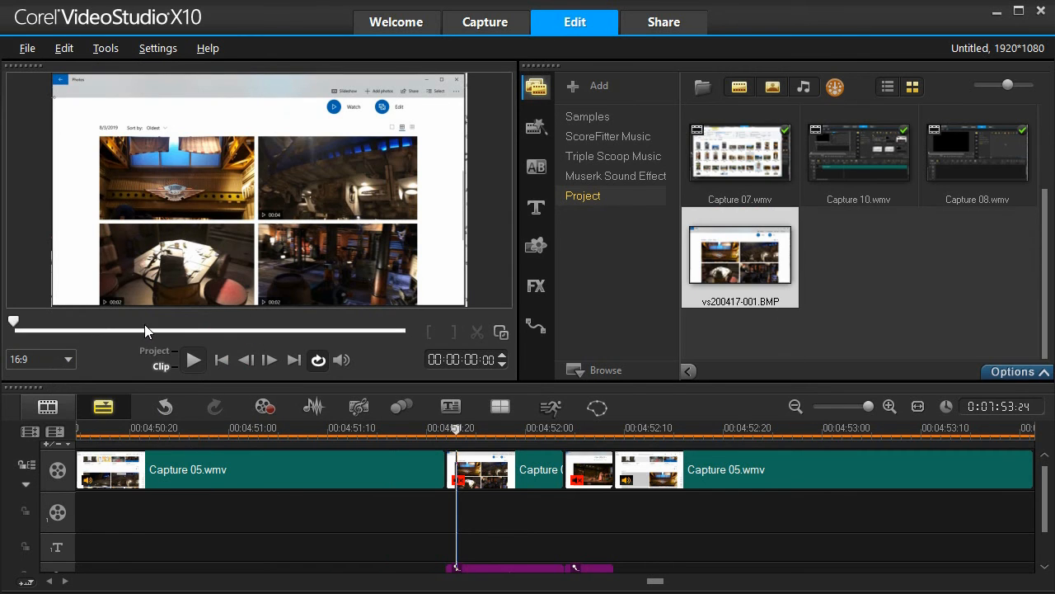
- Delete the two short muted Capture 05.wmv segments around the cut from the video track, keeping their split audio
left_click(515, 460)
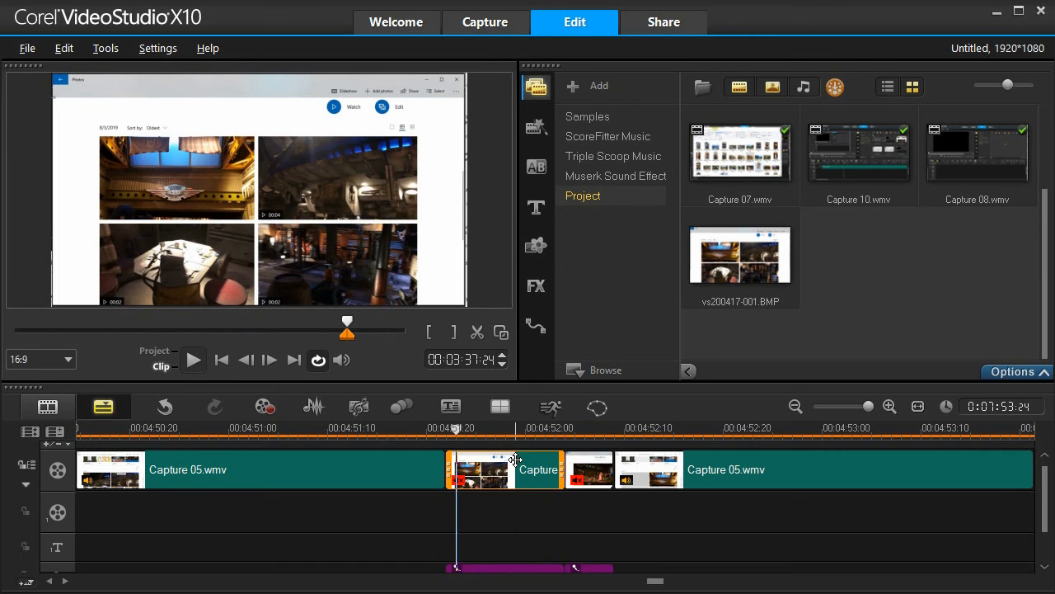
left_click(579, 471)
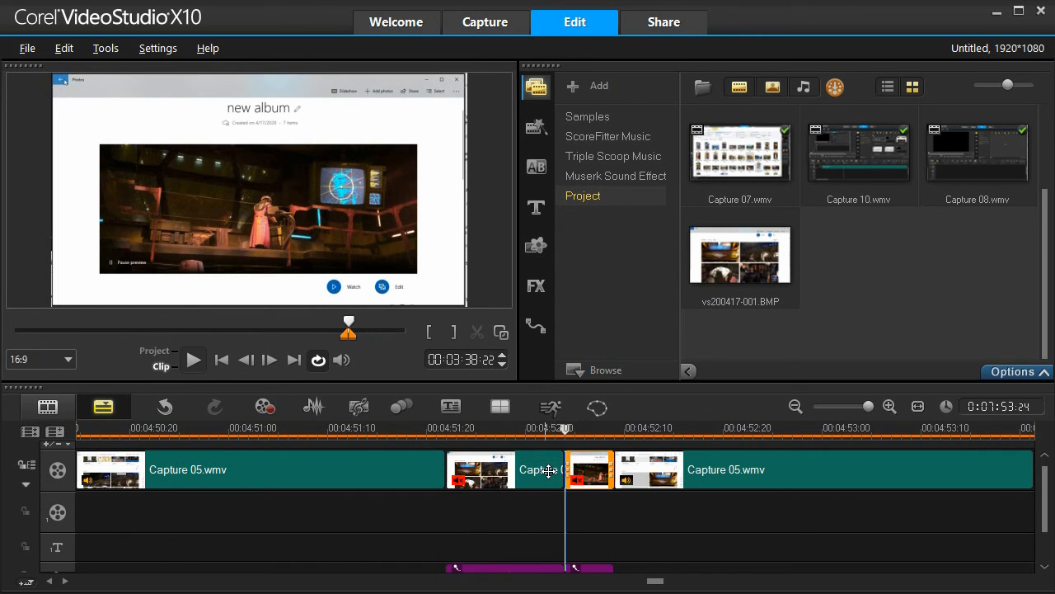
left_click(544, 471)
key("Delete")
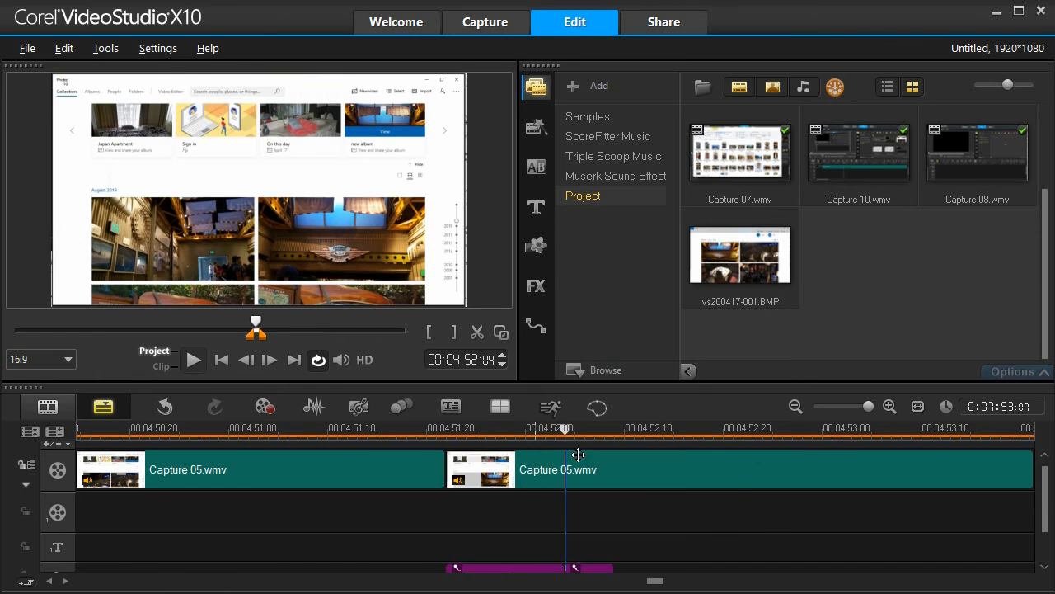
- Insert the snapshot vs200417-001.BMP between the two Capture 05.wmv clips and shorten it to end with the split audio below
left_click_drag(740, 257, 490, 470)
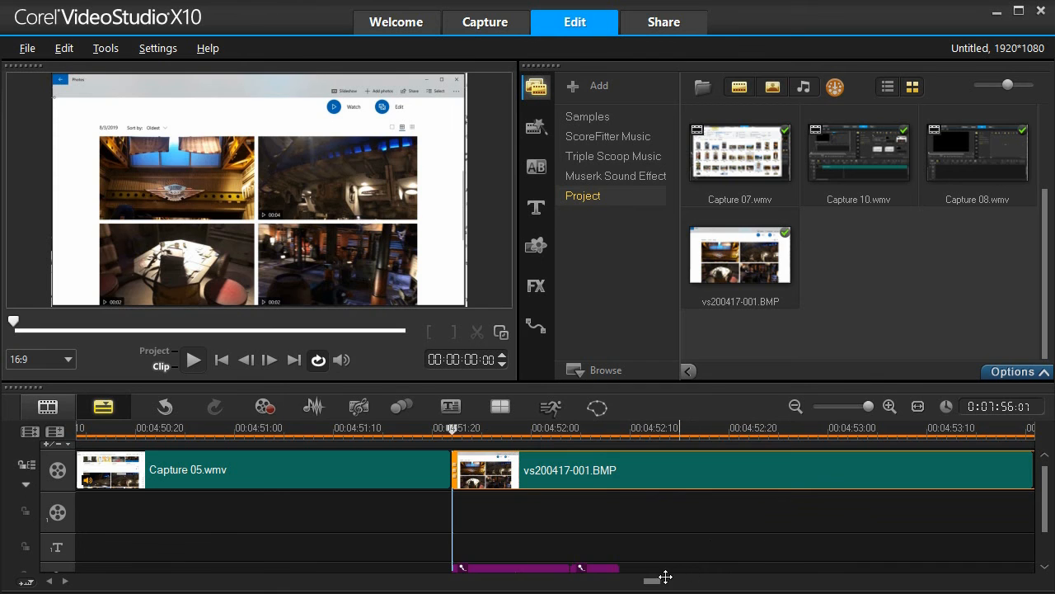
mouse_move(655, 580)
left_mouse_down()
mouse_move(669, 578)
mouse_move(659, 583)
left_mouse_up()
left_click(797, 410)
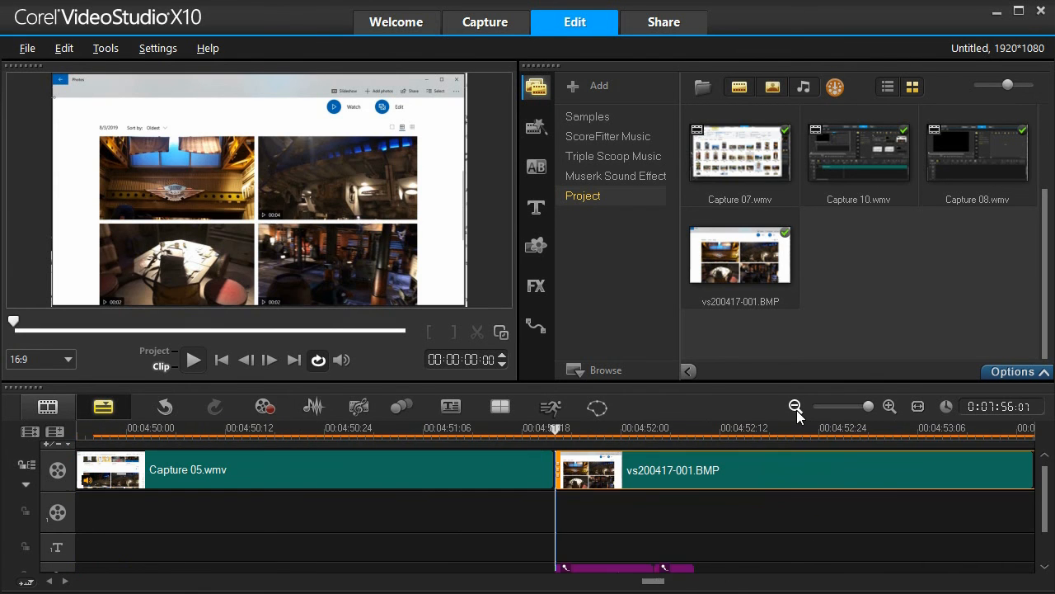
left_click(797, 409)
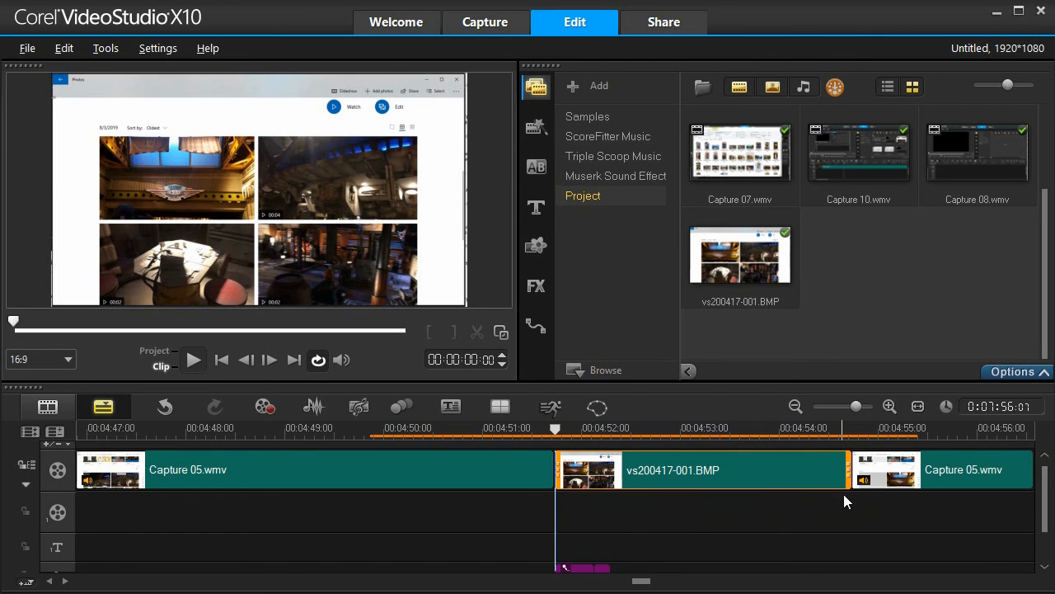
left_click_drag(849, 469, 616, 491)
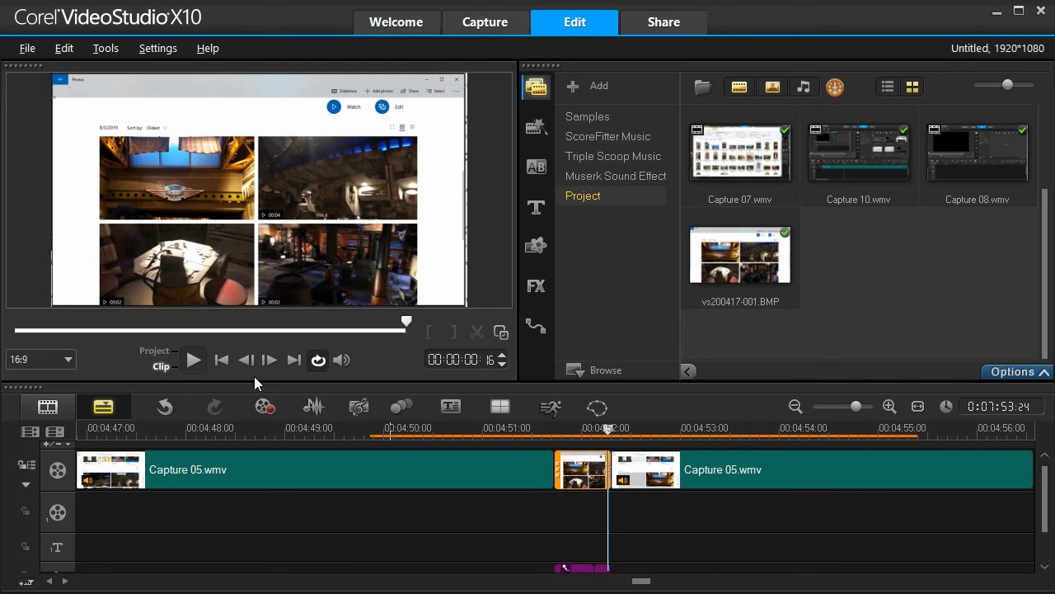
- Play the project from 00:04:49:26 across the inserted snapshot to check how the cut looks
left_click(157, 350)
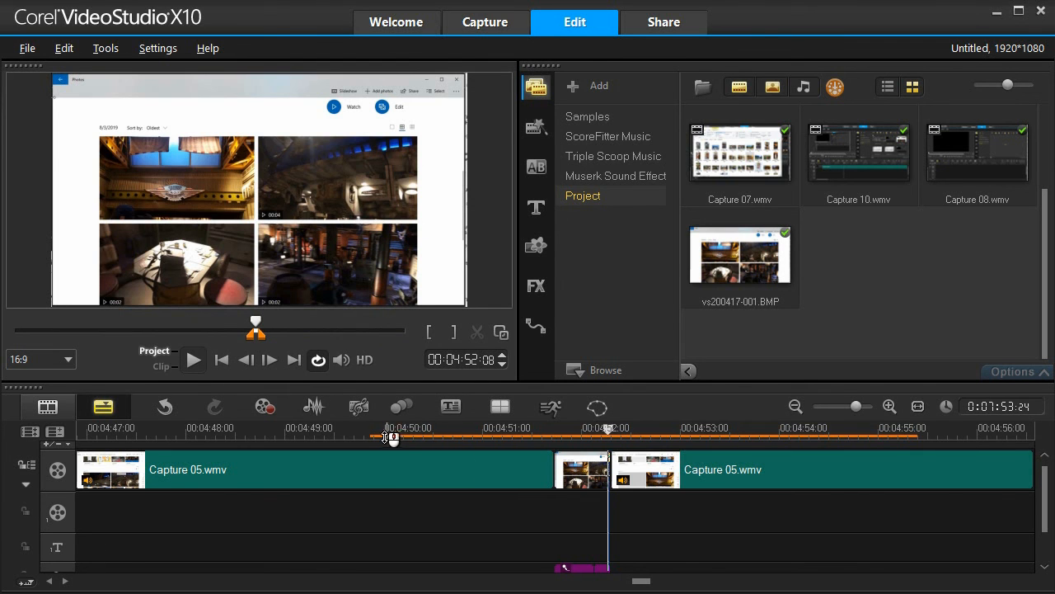
left_click(193, 360)
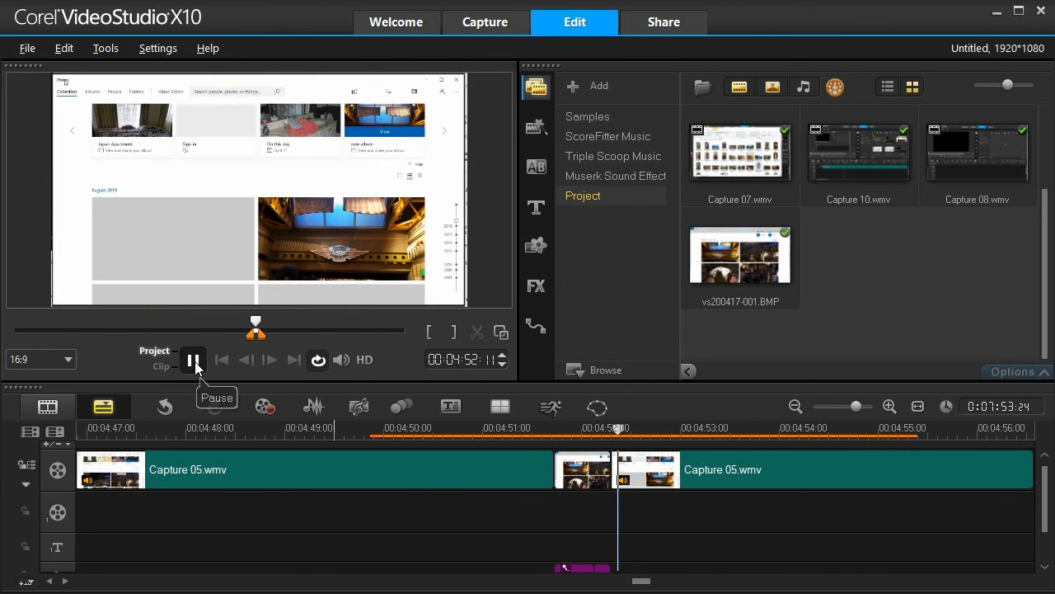
left_click(194, 359)
left_click(229, 360)
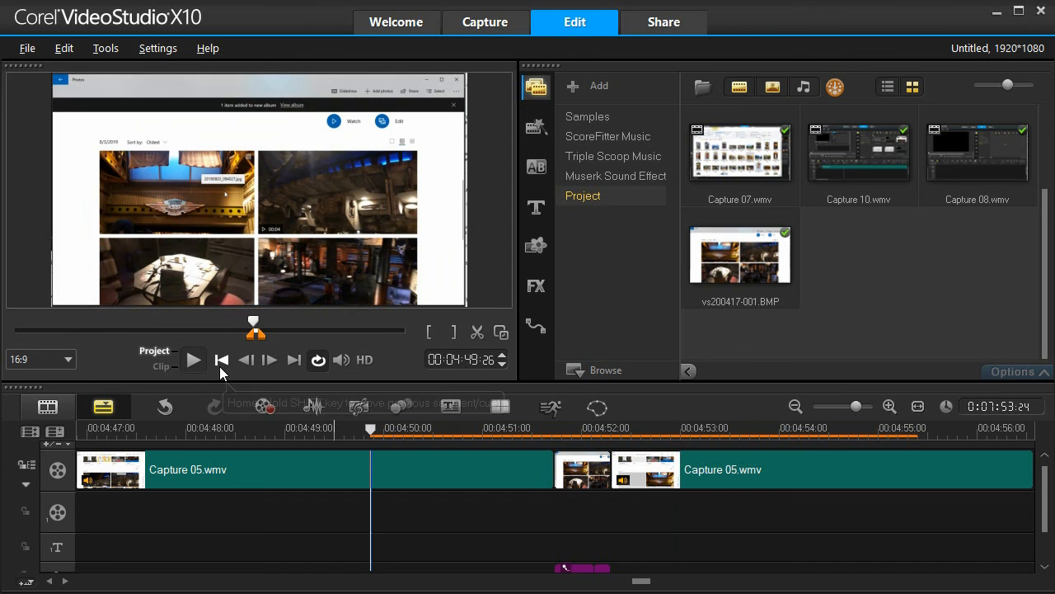
left_click(195, 361)
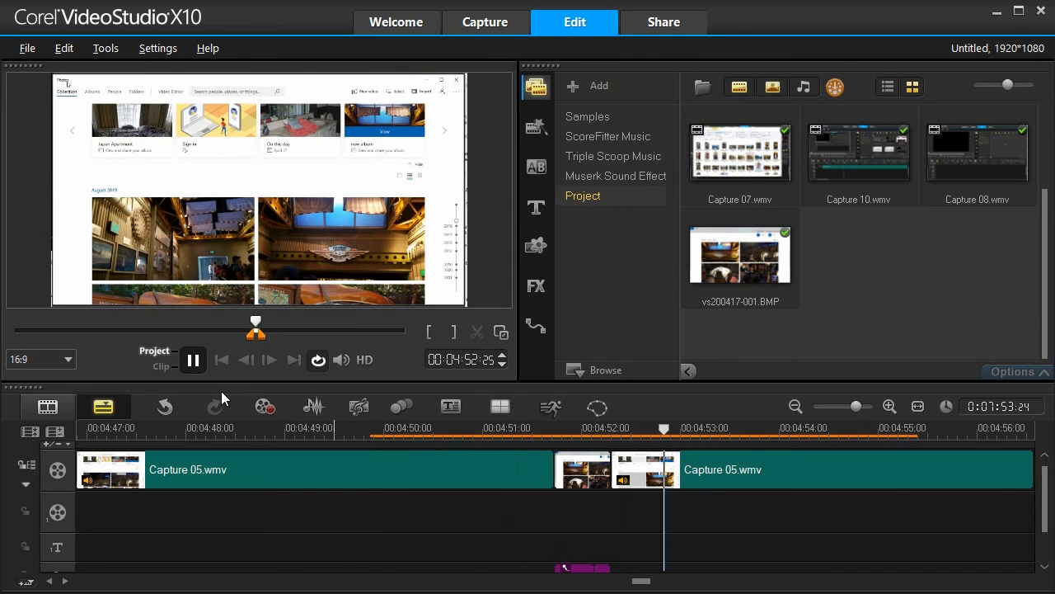
left_click(207, 366)
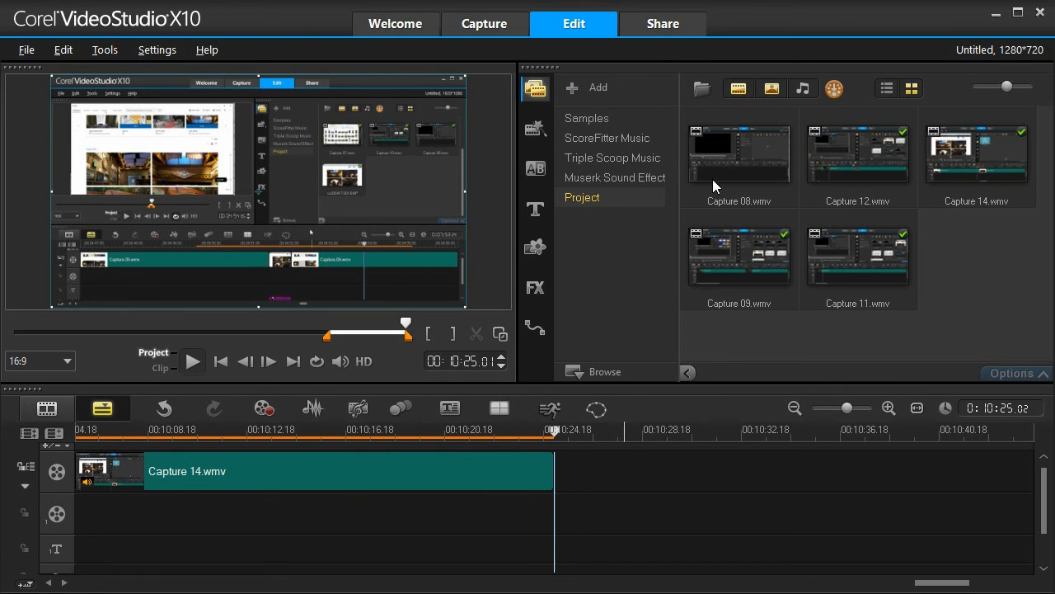
- Open the export settings for a computer-playable video and select the whole output file name for editing
left_click(670, 29)
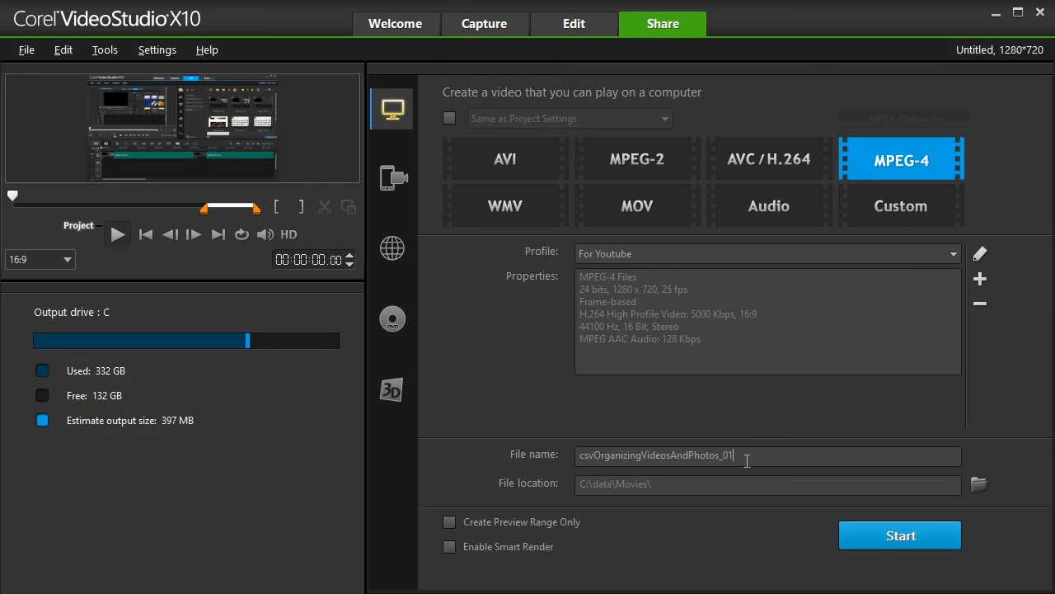
left_click_drag(747, 454, 556, 454)
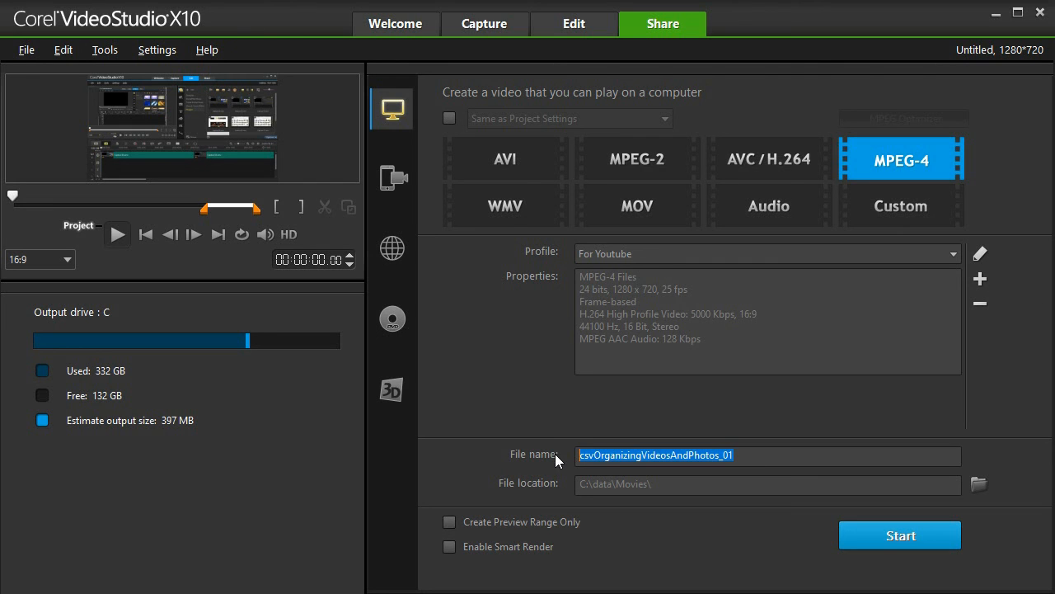